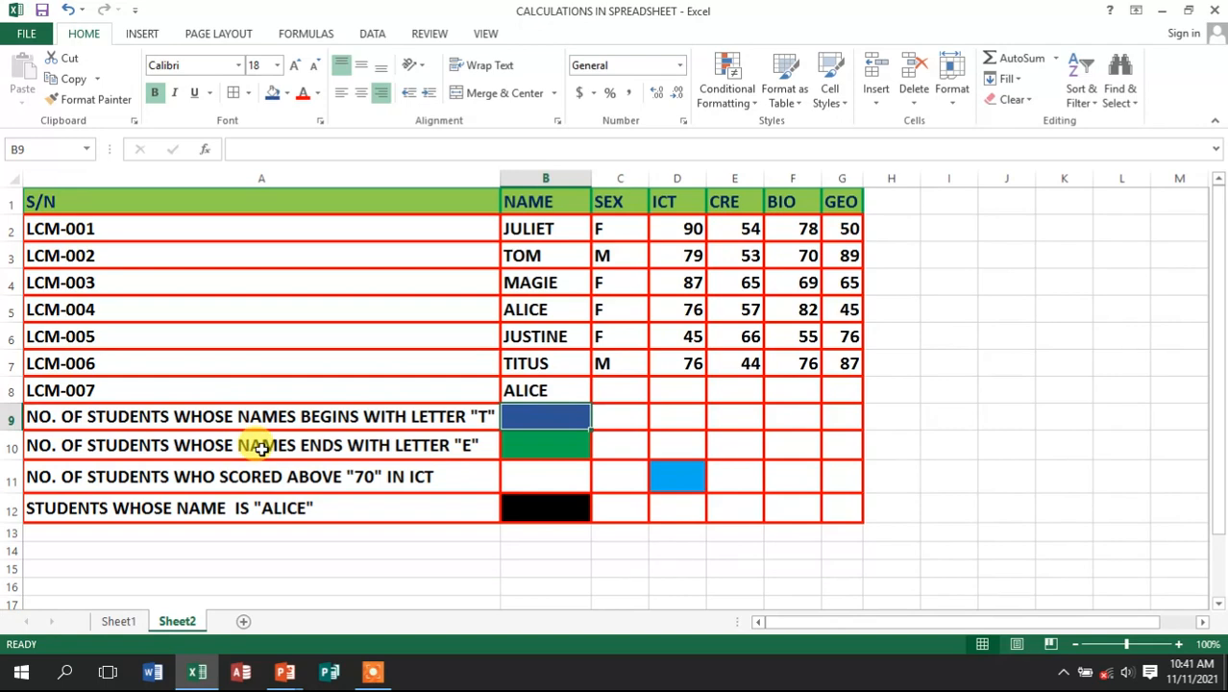
Examine the counting questions below the table and the entries in the NAME column they refer to
{"action": "left_click", "coordinate": [293, 413]}
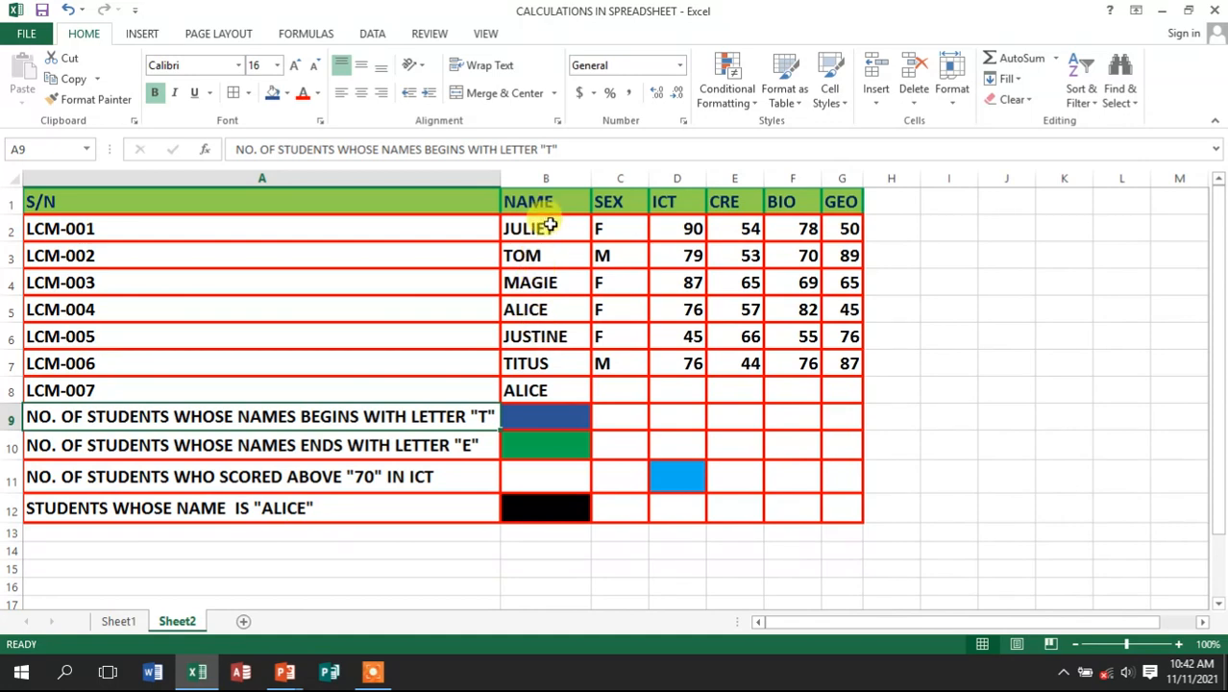
{"action": "left_click", "coordinate": [548, 310]}
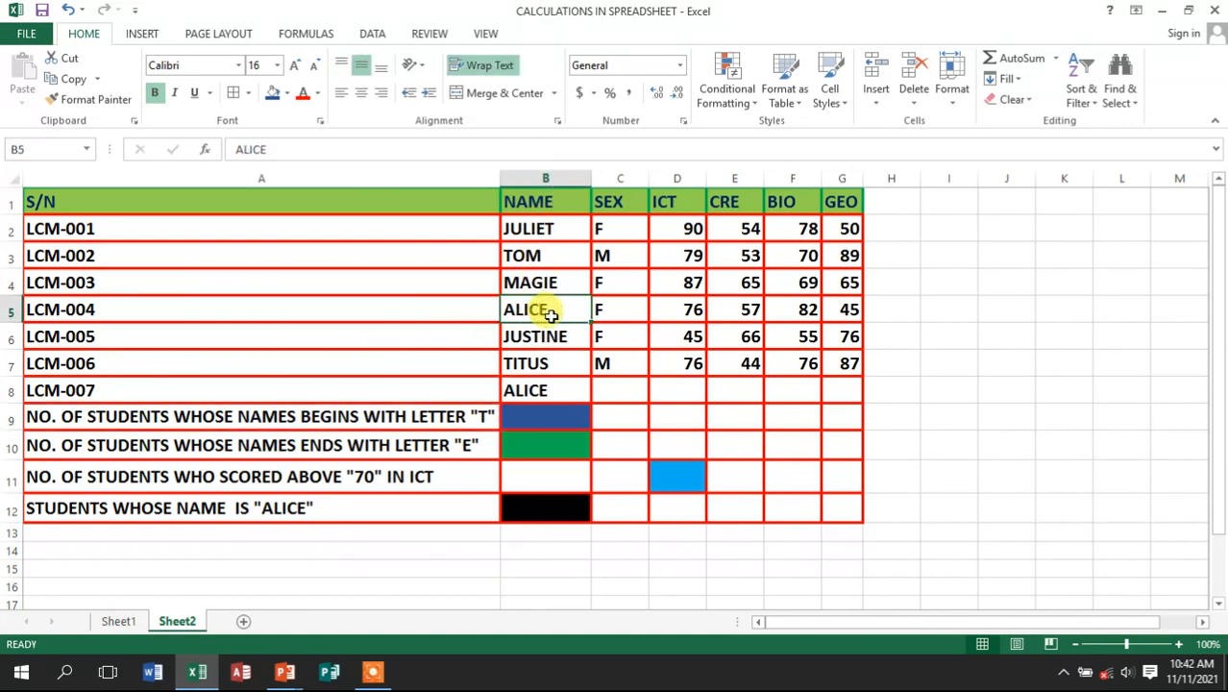
{"action": "left_click", "coordinate": [543, 391]}
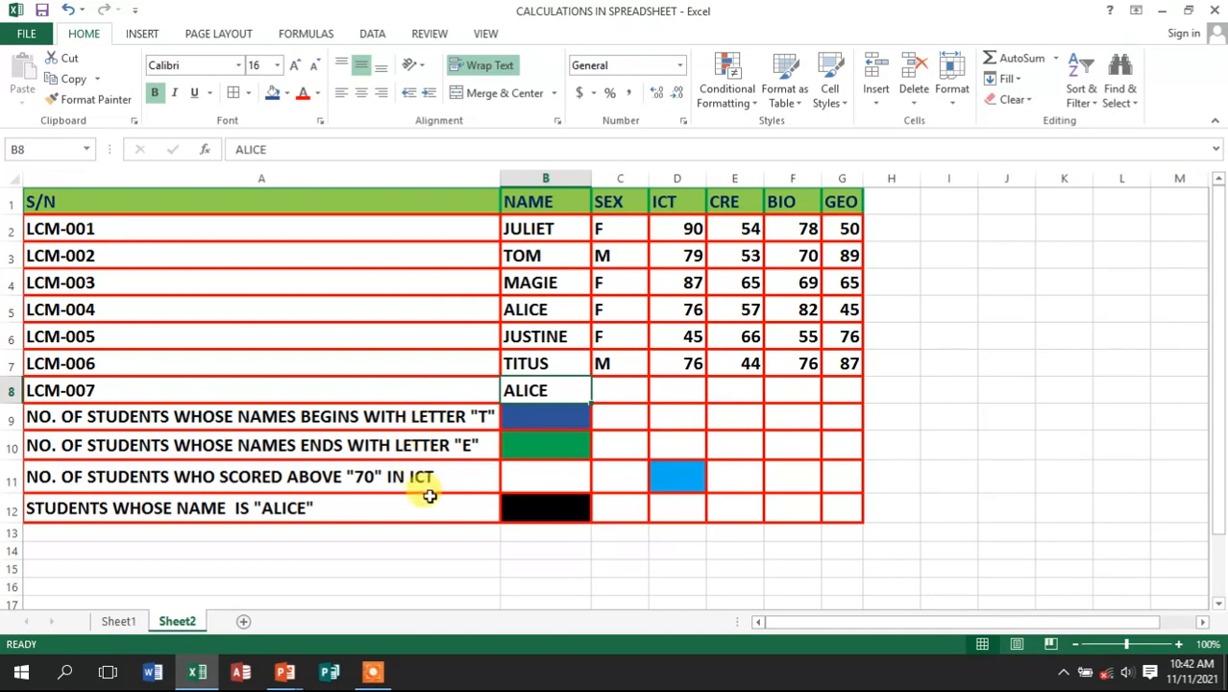
{"action": "left_click", "coordinate": [542, 419]}
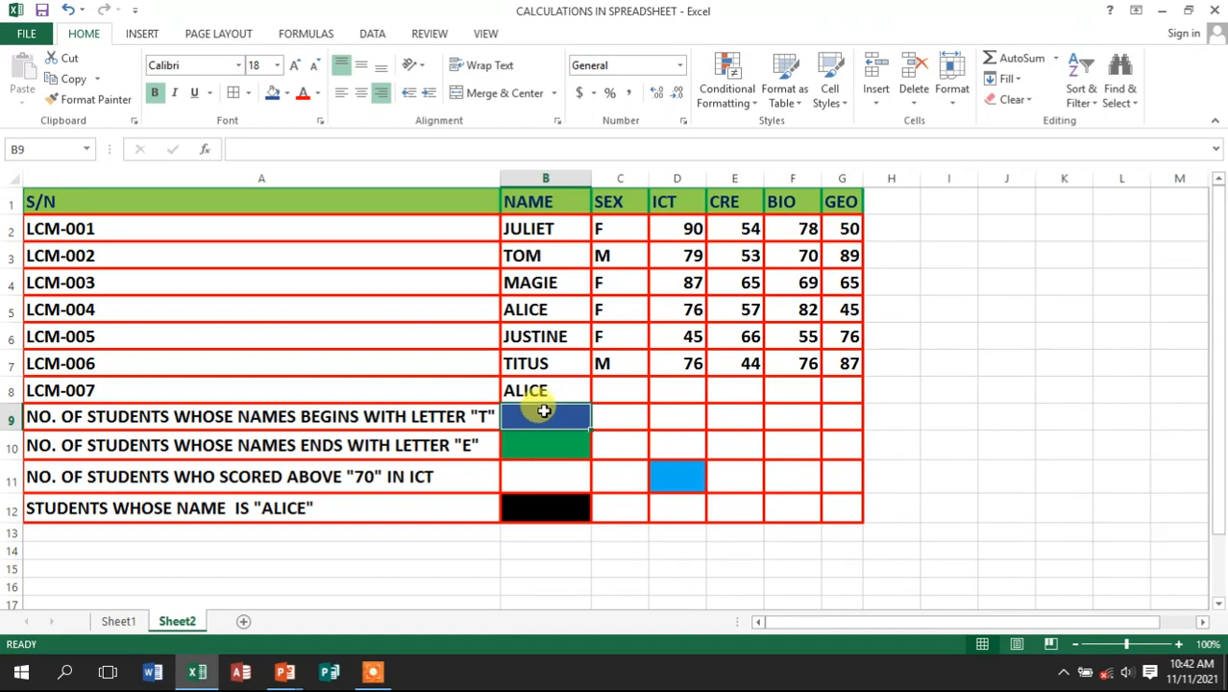
{"action": "left_click", "coordinate": [543, 360]}
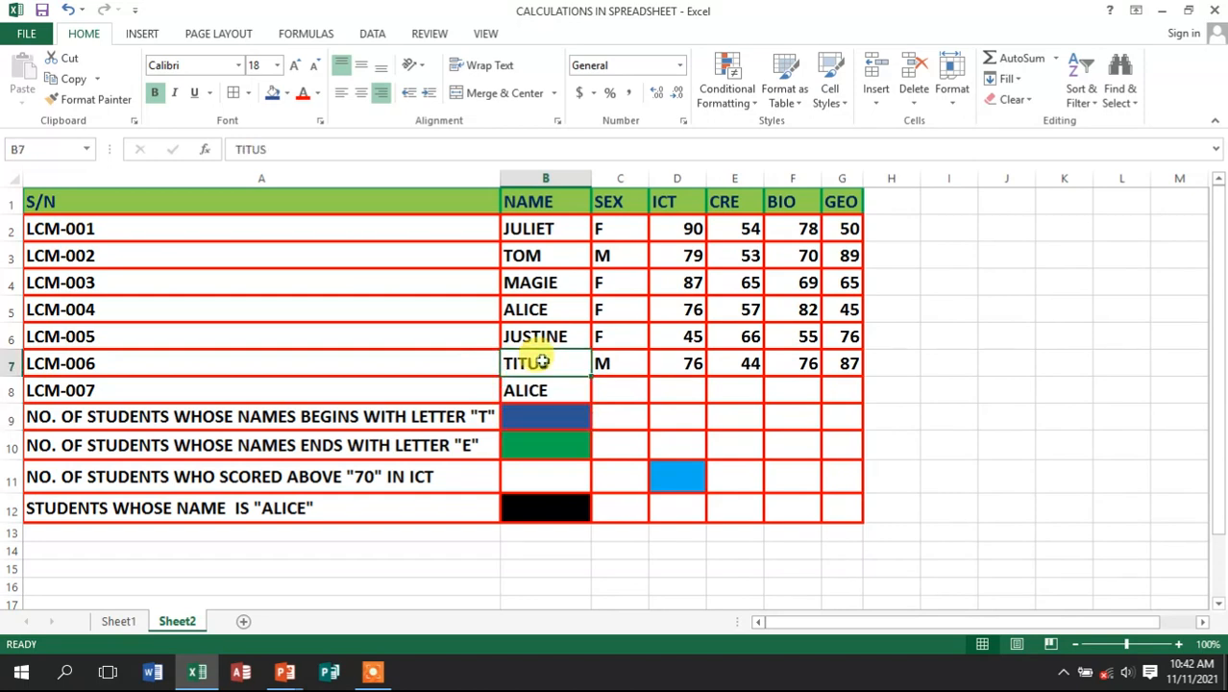
{"action": "left_click", "coordinate": [524, 255]}
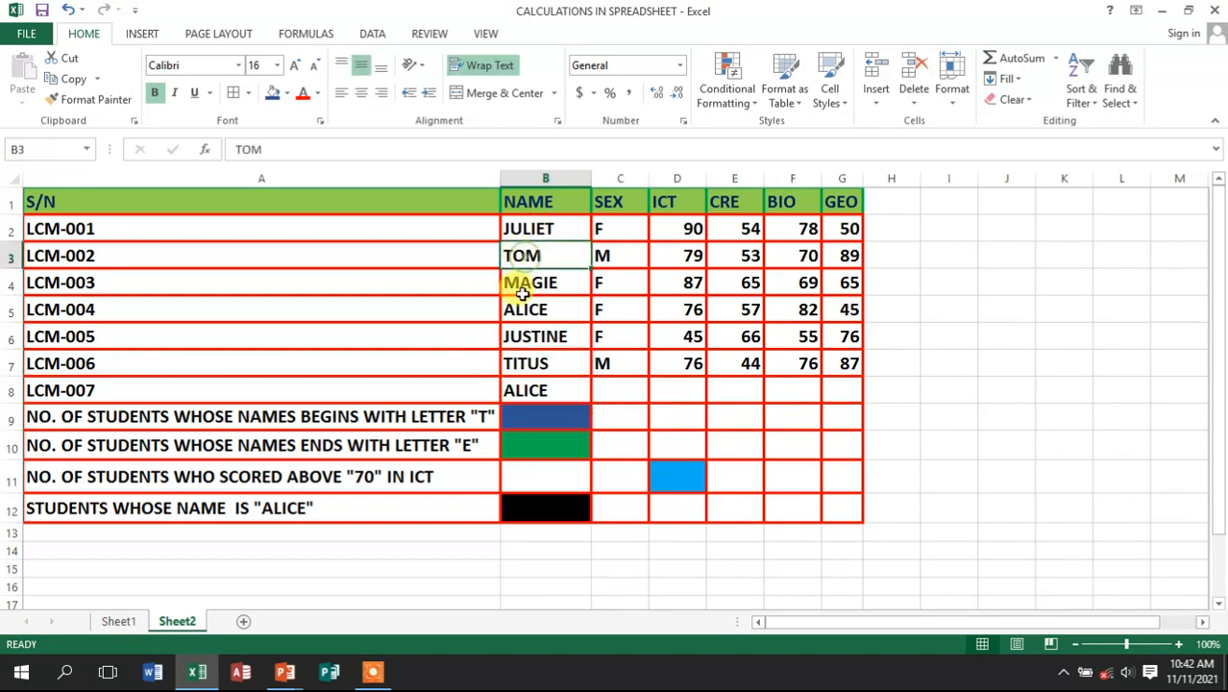
Count the students whose names begin with T by entering =COUNTIF(B2:B8,"T*") in cell B9
{"action": "left_click", "coordinate": [538, 416]}
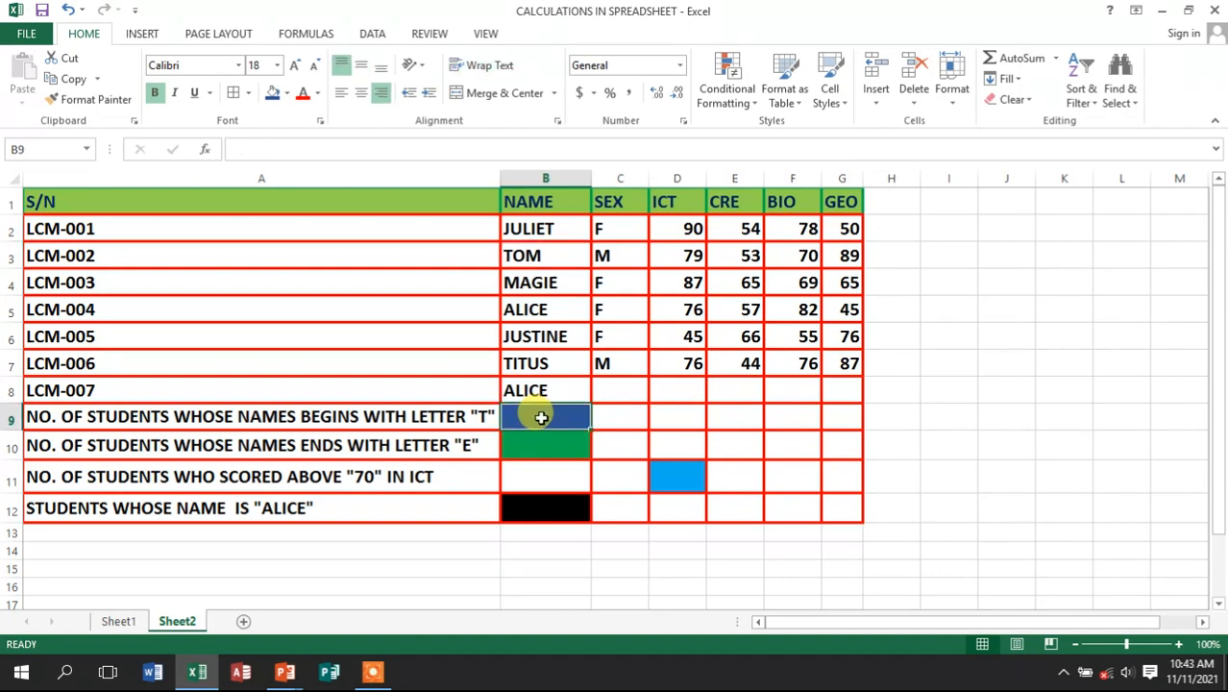
{"action": "type", "text": "=C"}
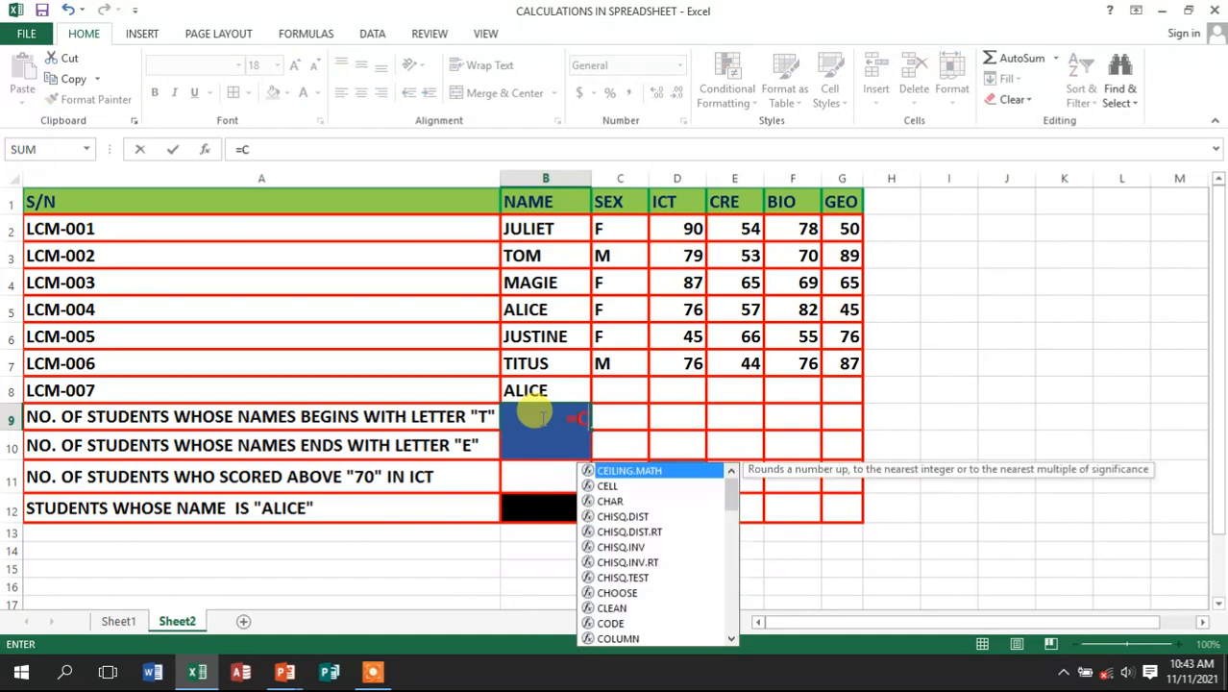
{"action": "type", "text": "O"}
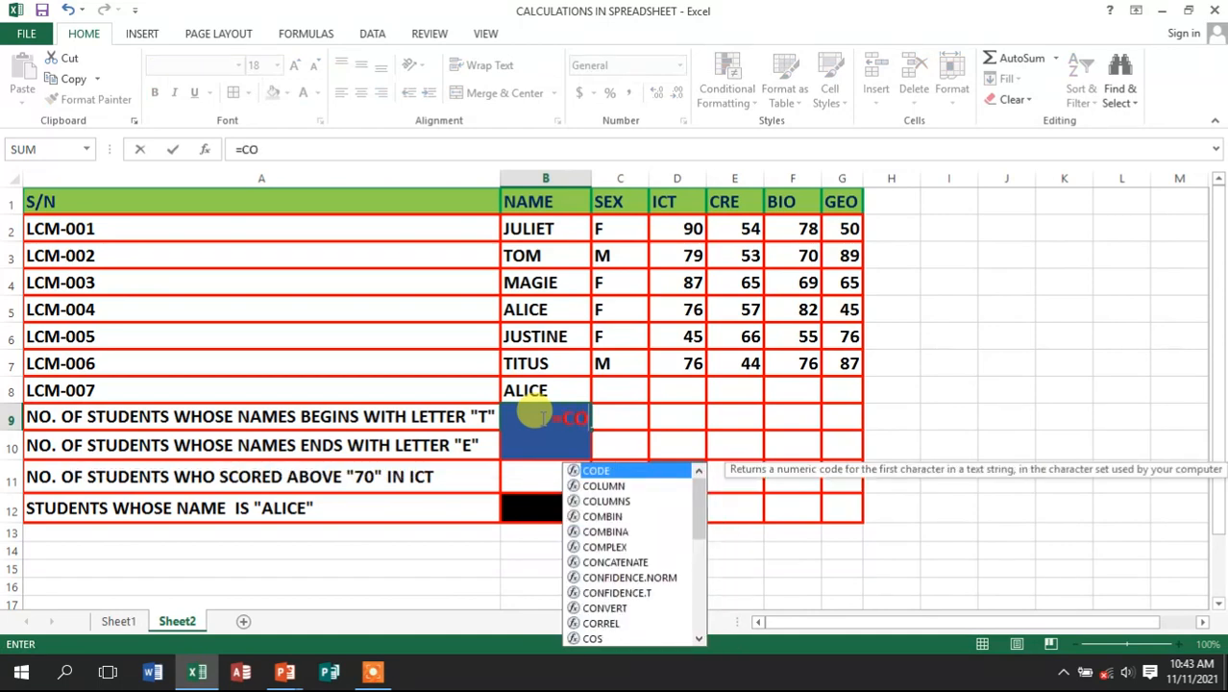
{"action": "type", "text": "UNTIF"}
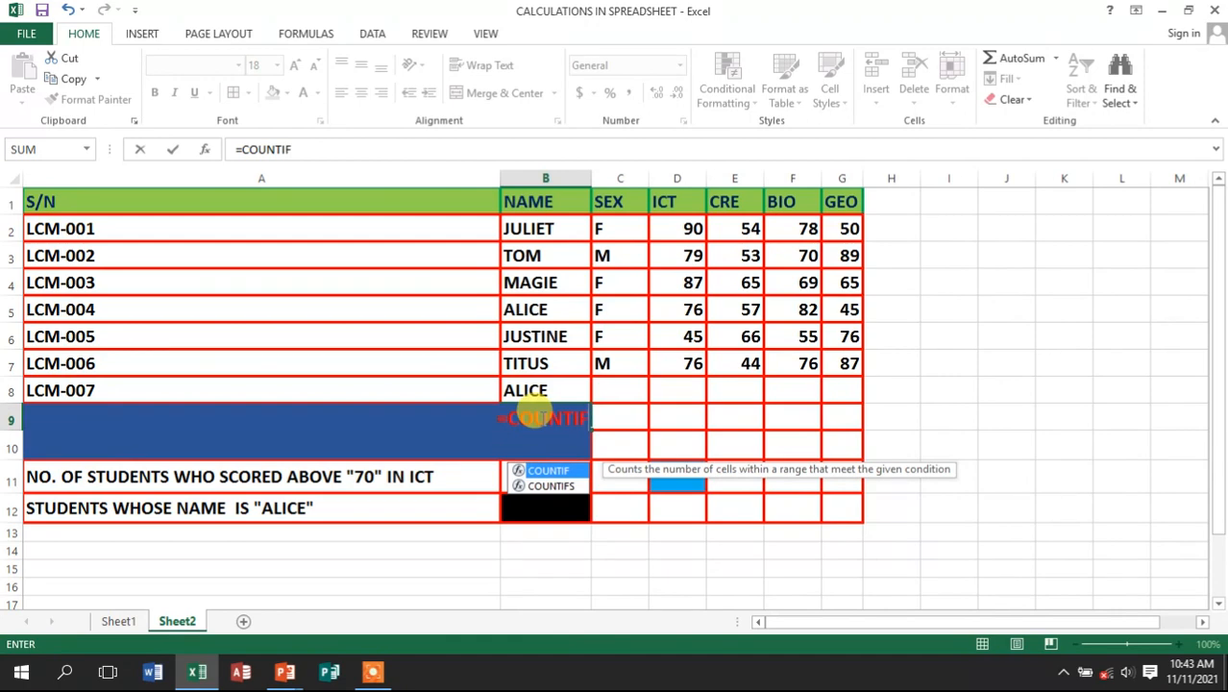
{"action": "type", "text": "("}
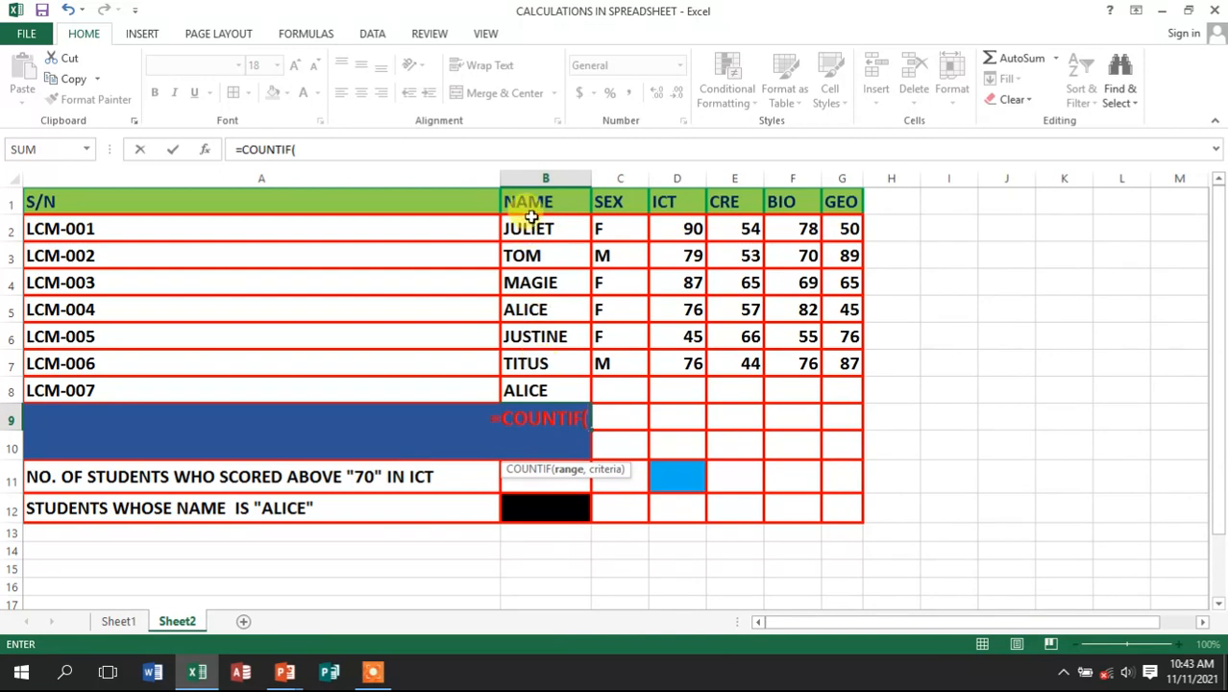
{"action": "left_click_drag", "start_coordinate": [528, 229], "coordinate": [544, 378]}
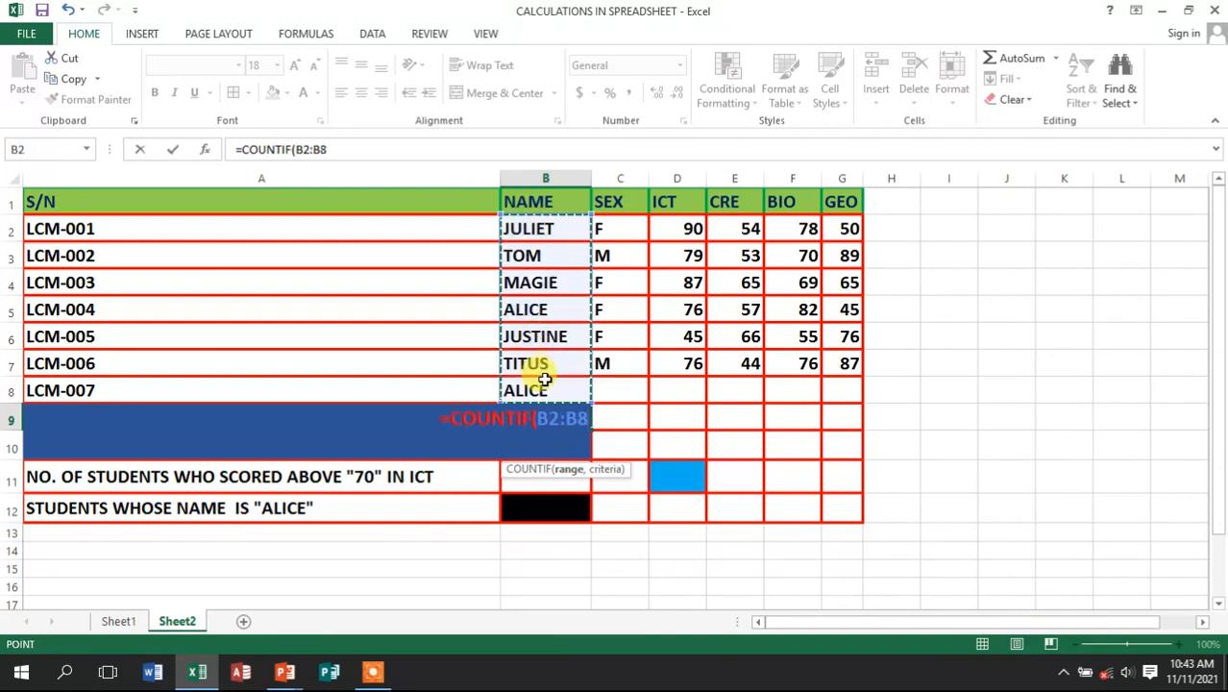
{"action": "type", "text": ","}
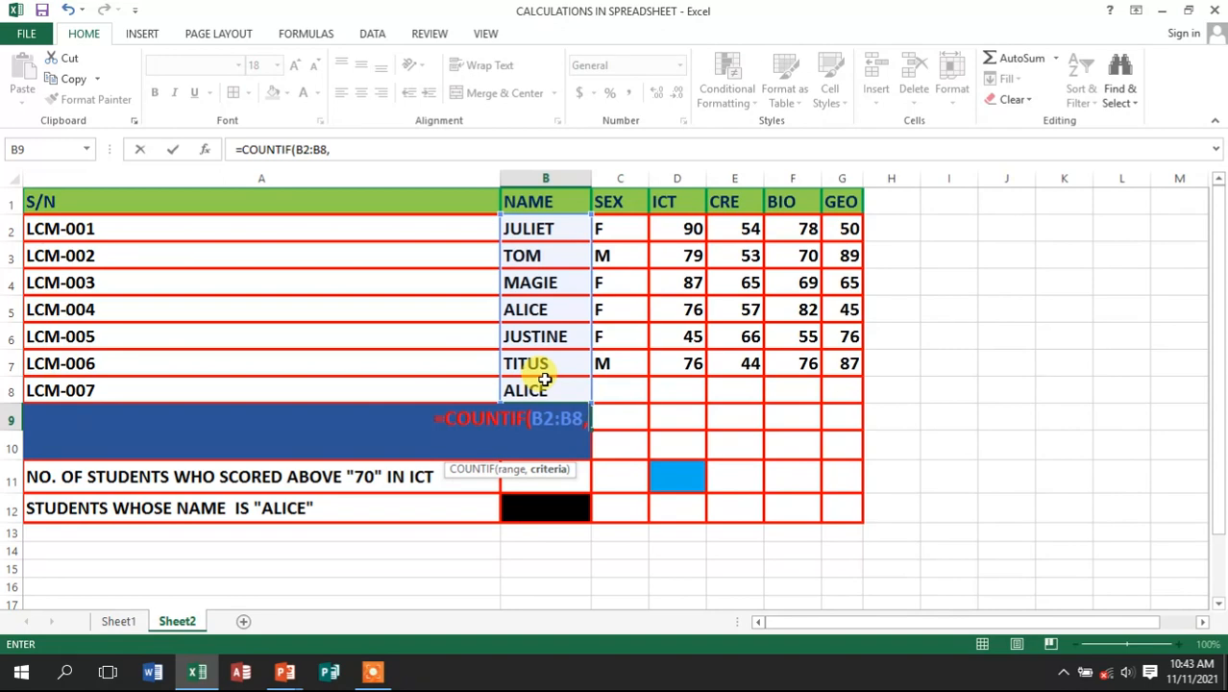
{"action": "type", "text": "\""}
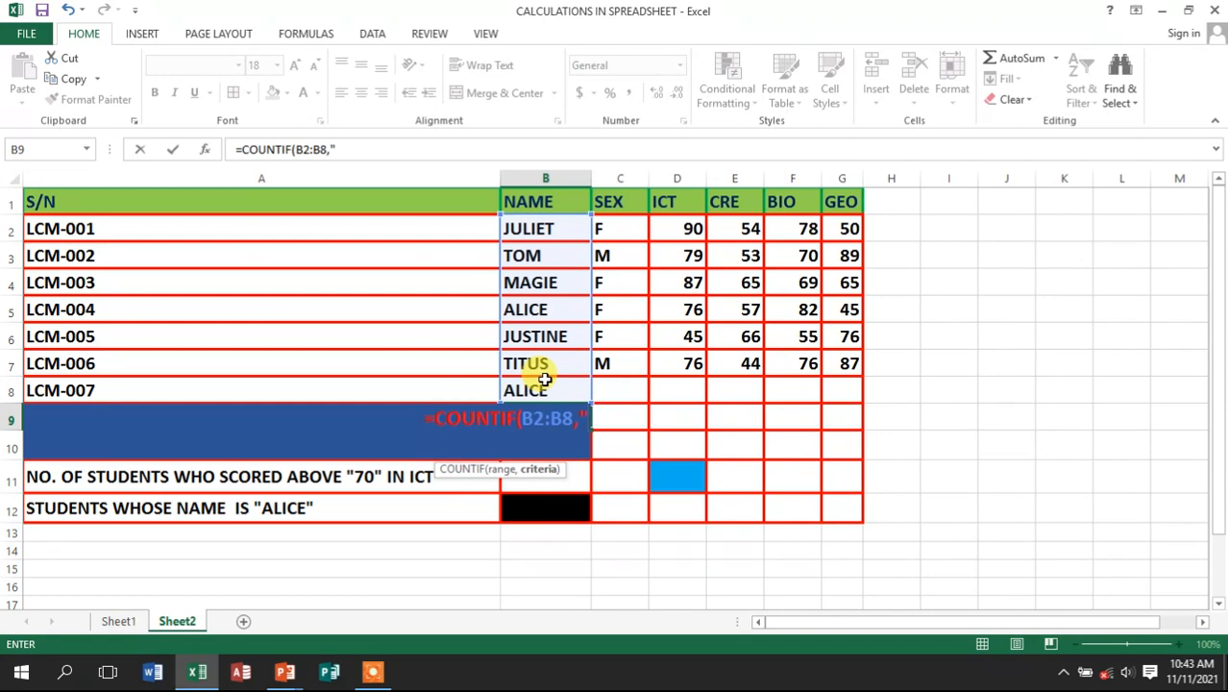
{"action": "type", "text": "T"}
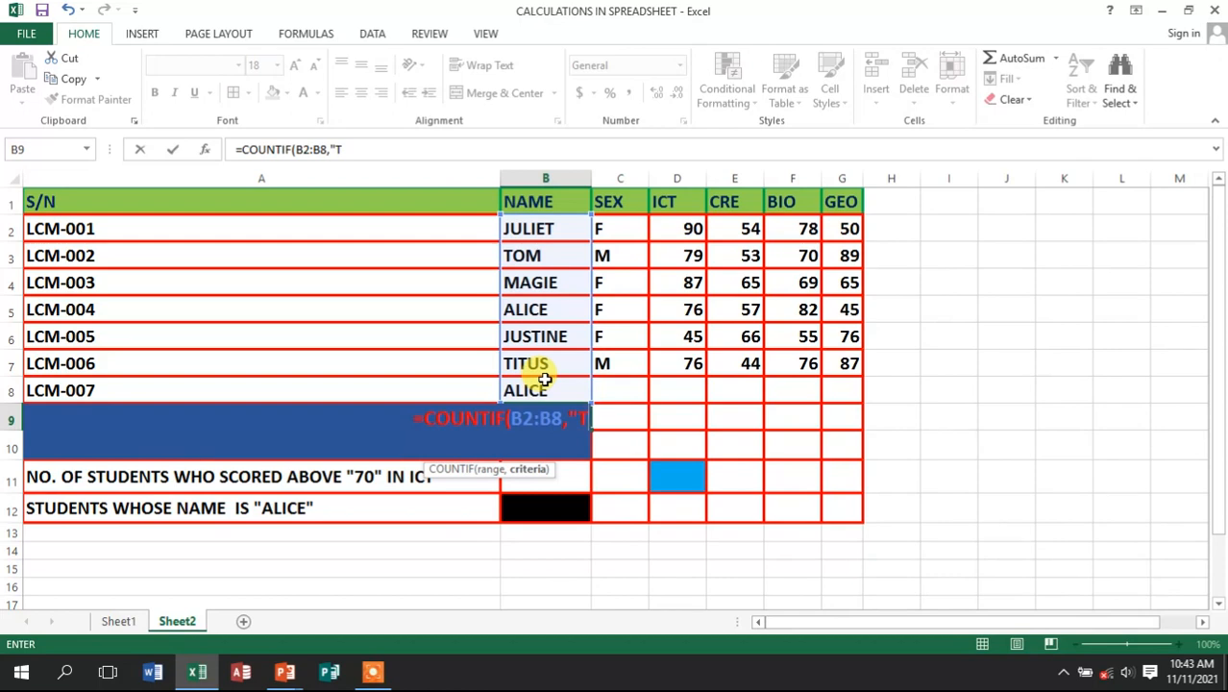
{"action": "type", "text": "*\""}
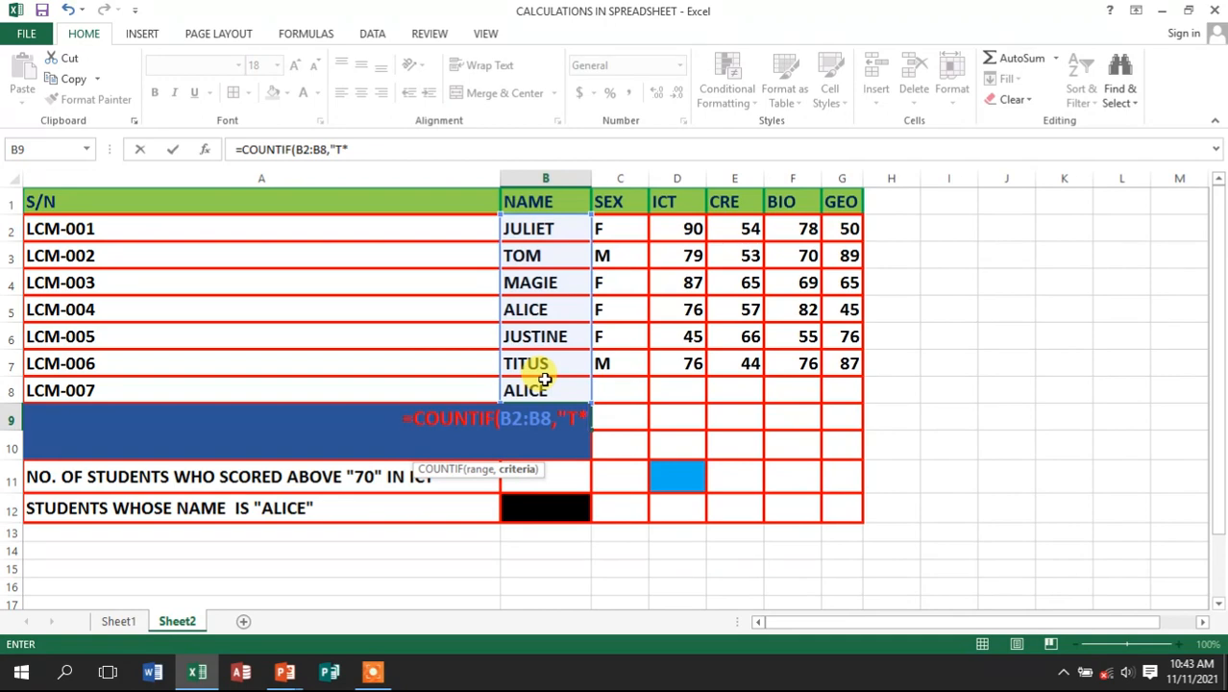
{"action": "type", "text": "\""}
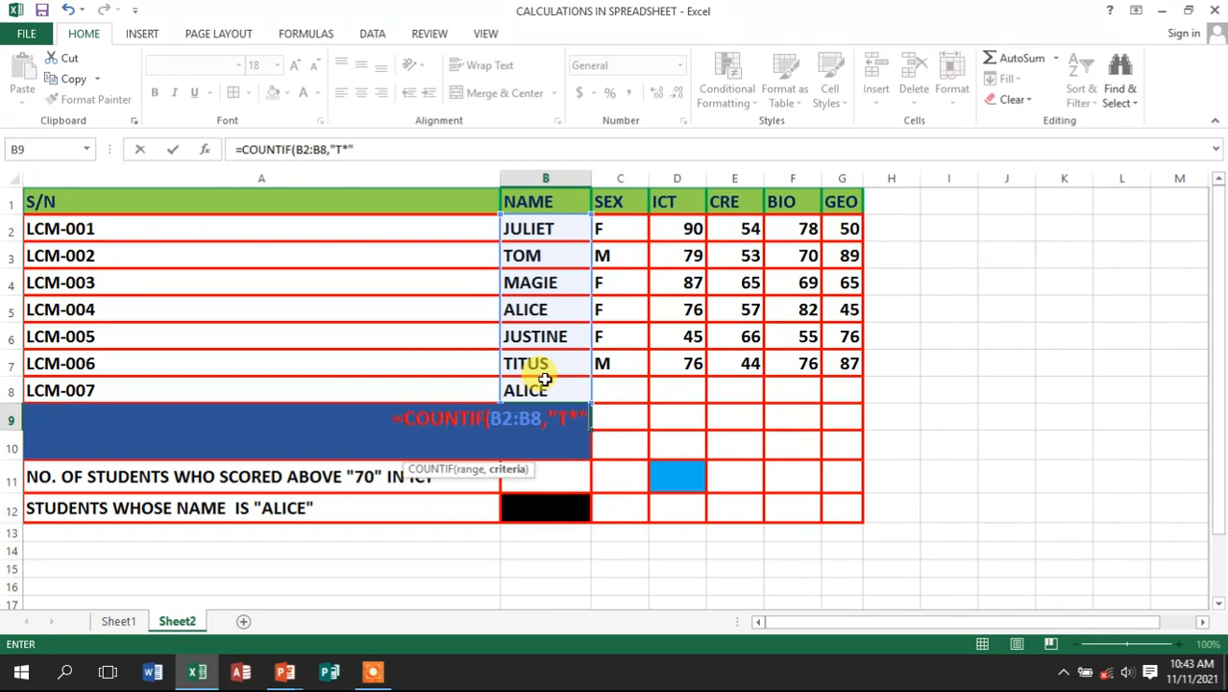
{"action": "type", "text": ")"}
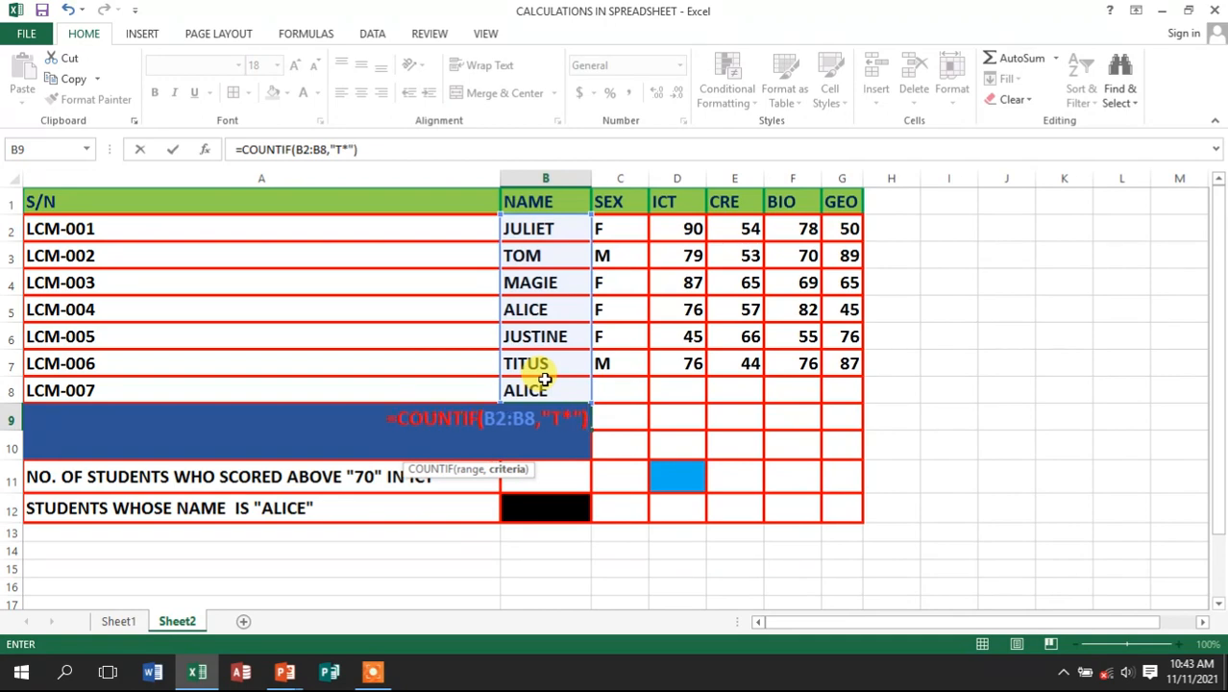
{"action": "key", "text": "Return"}
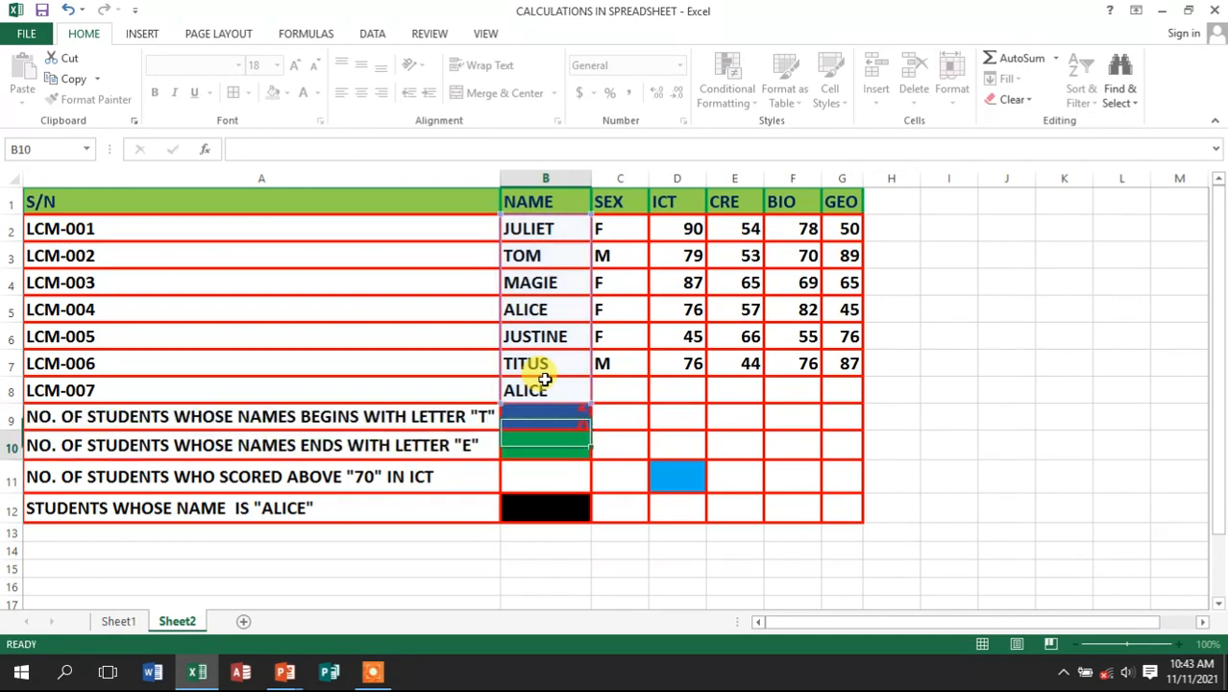
{"action": "left_click", "coordinate": [569, 416]}
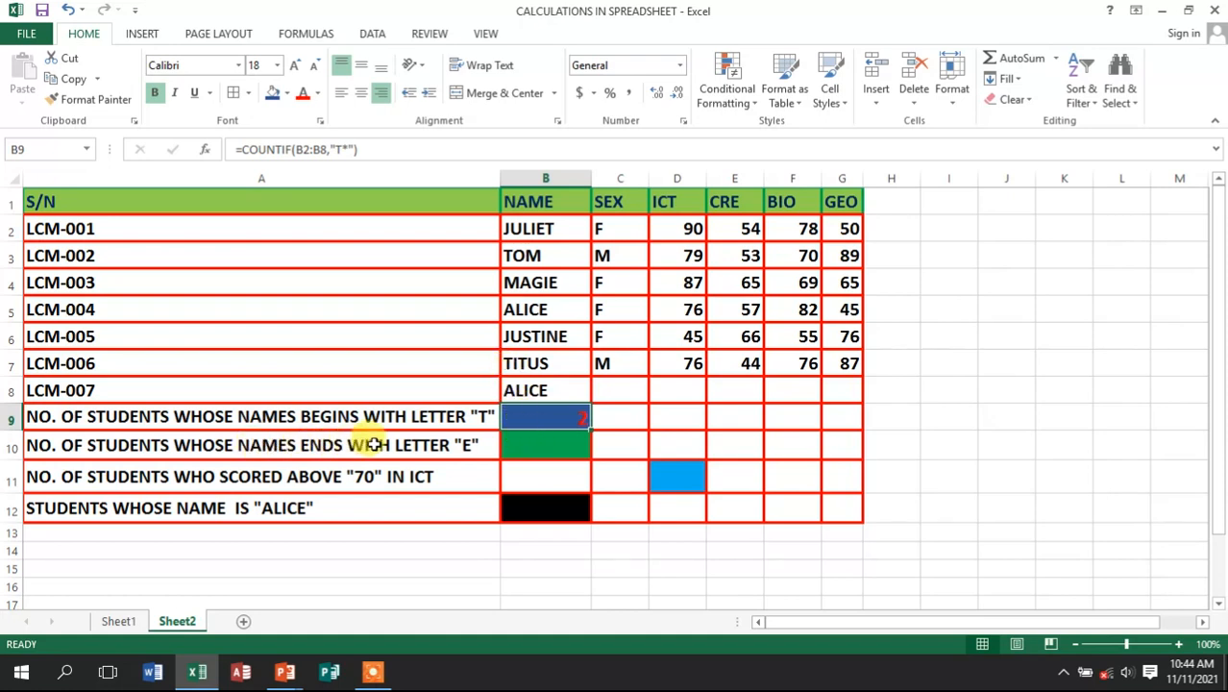
Count the students whose names end with E by entering =COUNTIF(B2:B8,"*E") in cell B10
{"action": "left_click", "coordinate": [535, 443]}
{"action": "type", "text": "="}
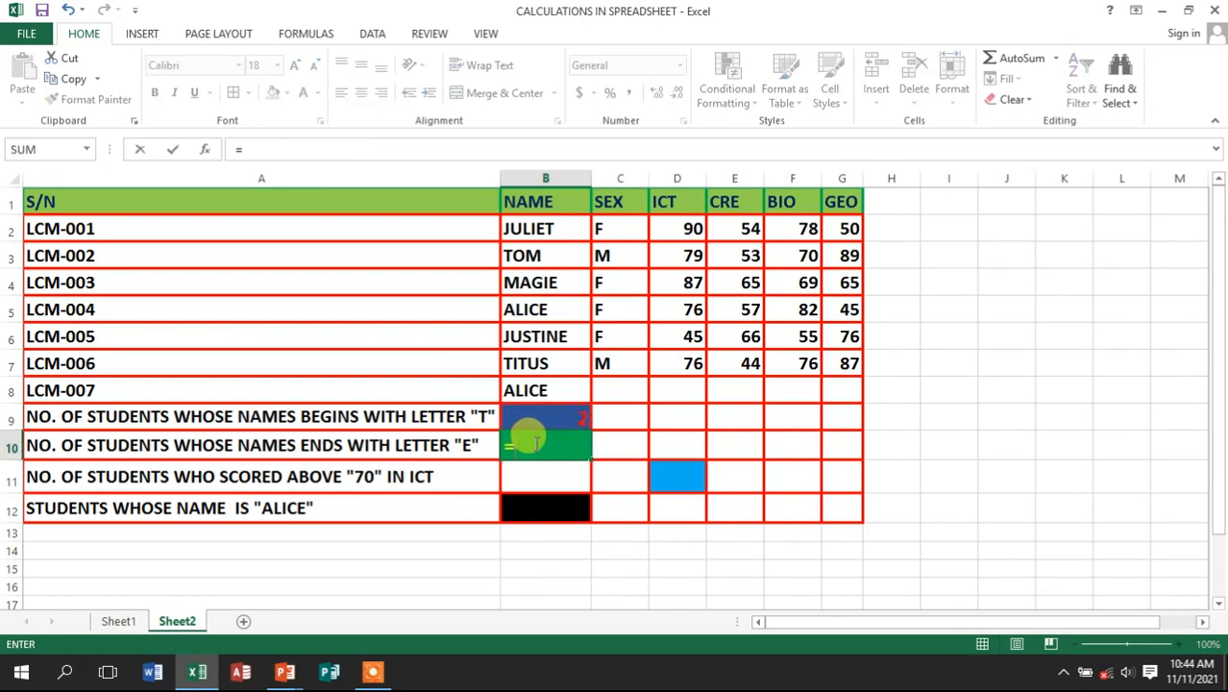
{"action": "type", "text": "COU"}
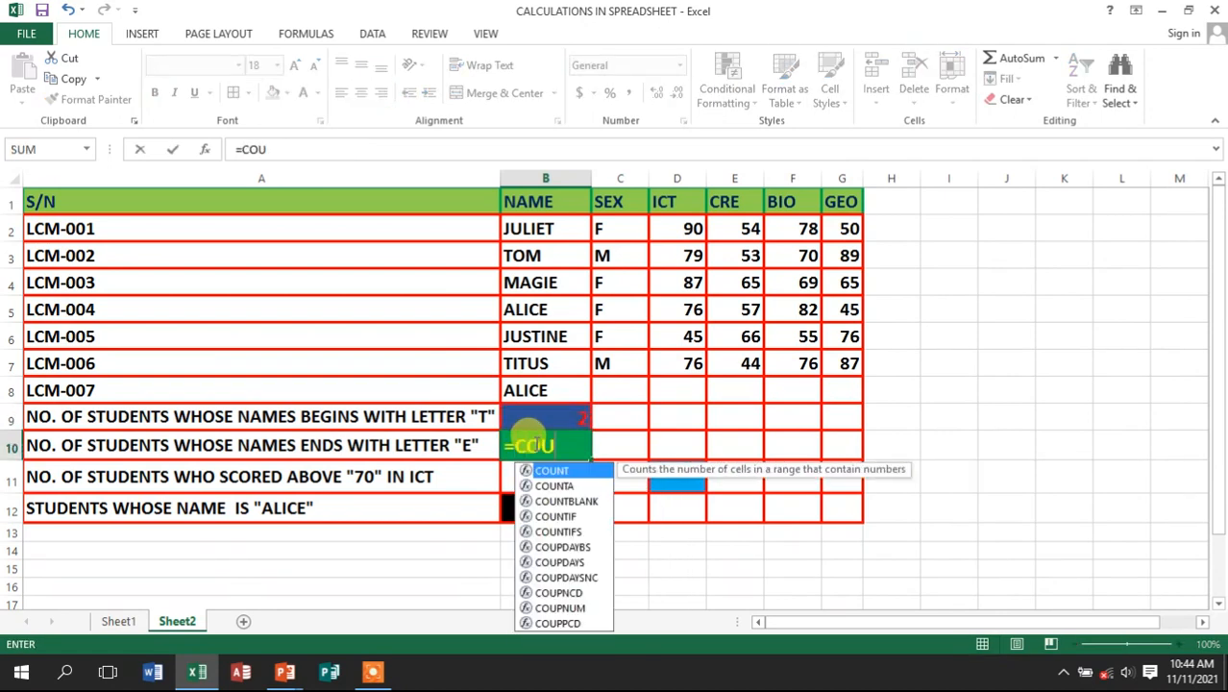
{"action": "type", "text": "NTI"}
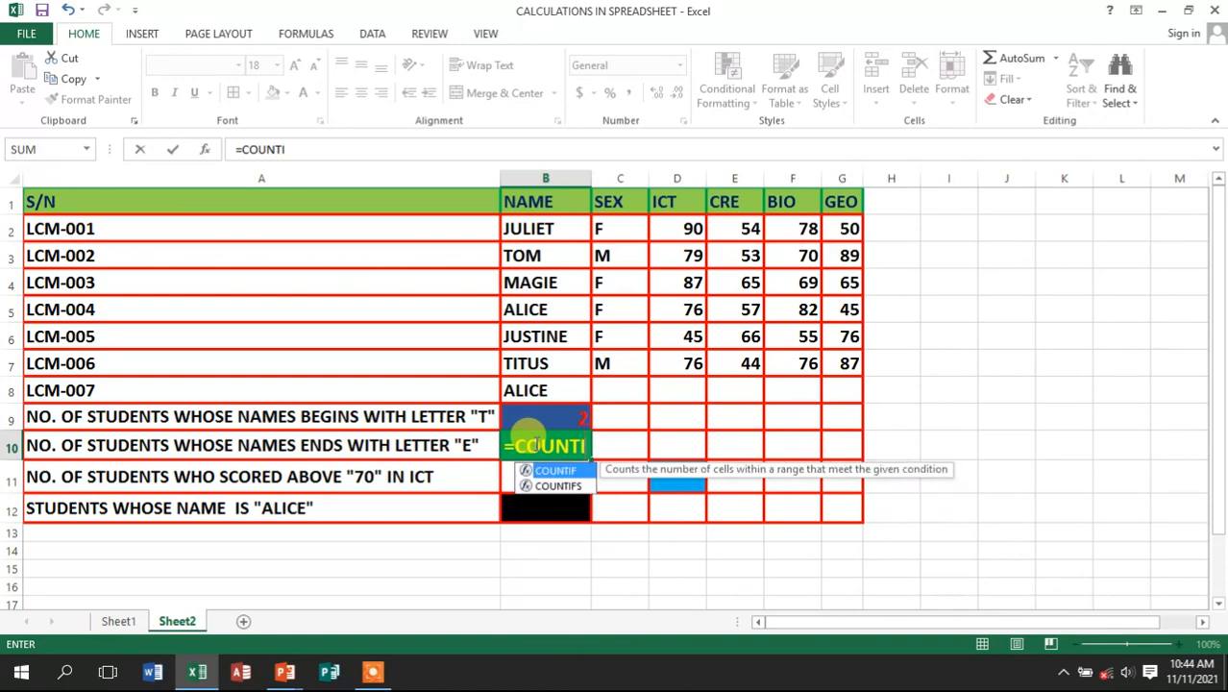
{"action": "type", "text": "F"}
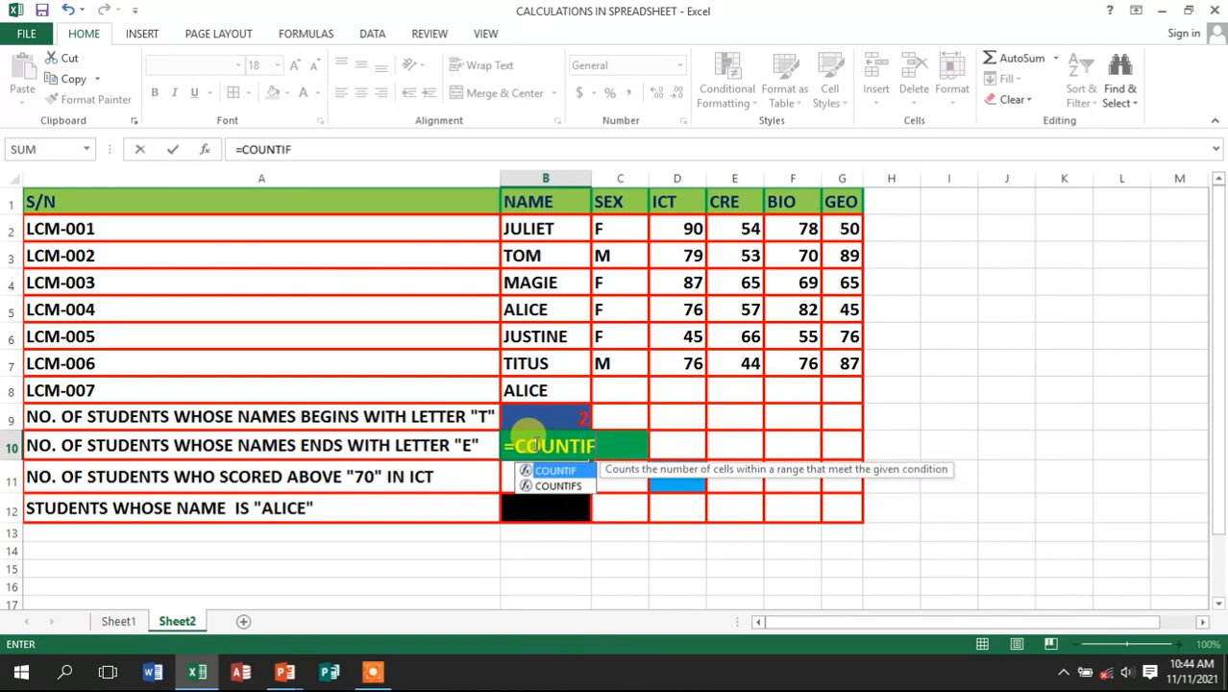
{"action": "type", "text": "("}
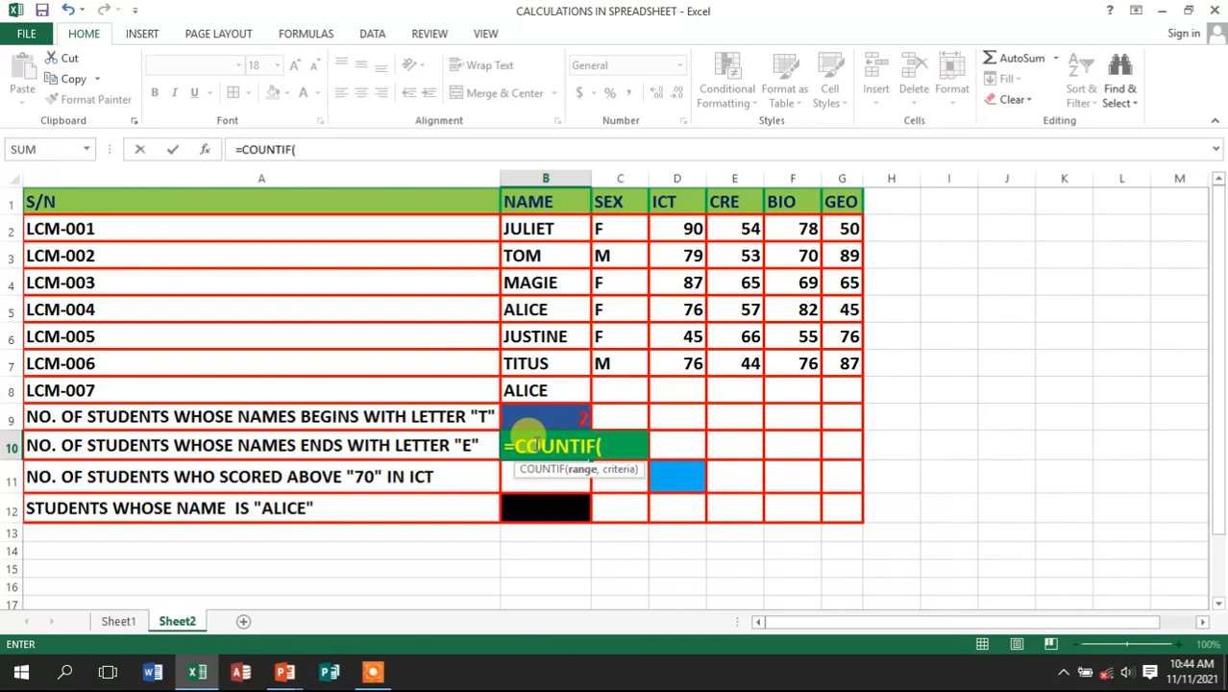
{"action": "left_click_drag", "start_coordinate": [544, 228], "coordinate": [551, 378]}
{"action": "type", "text": ","}
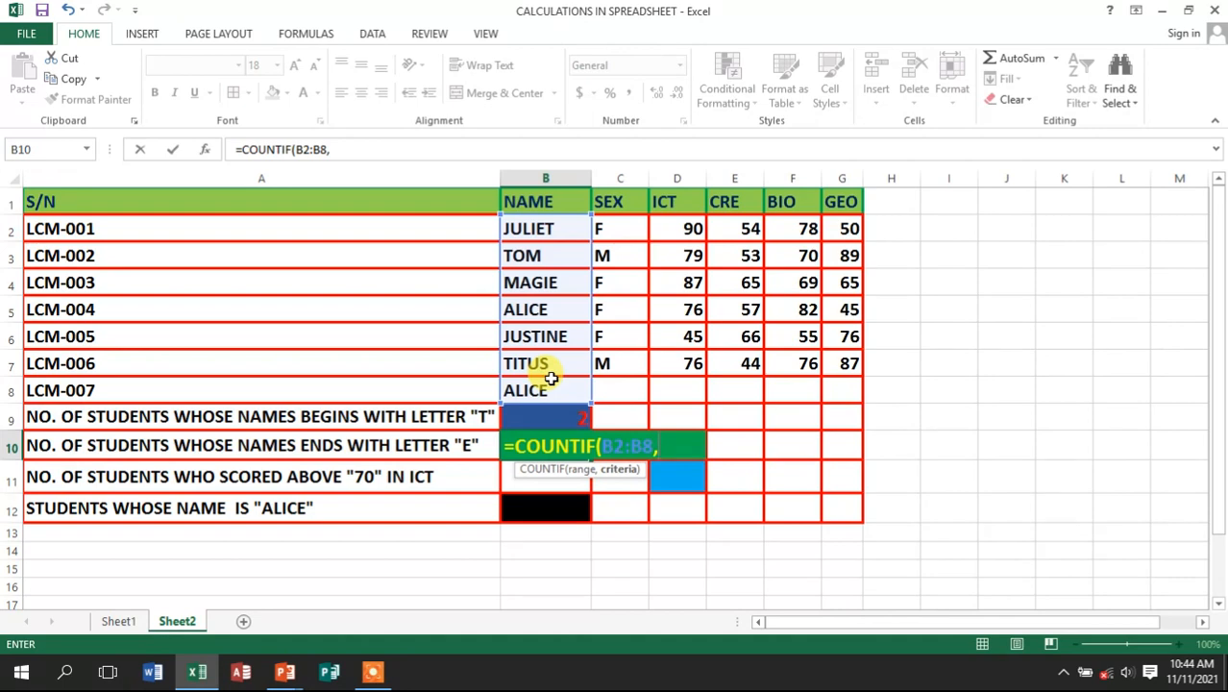
{"action": "type", "text": "\"*E\")"}
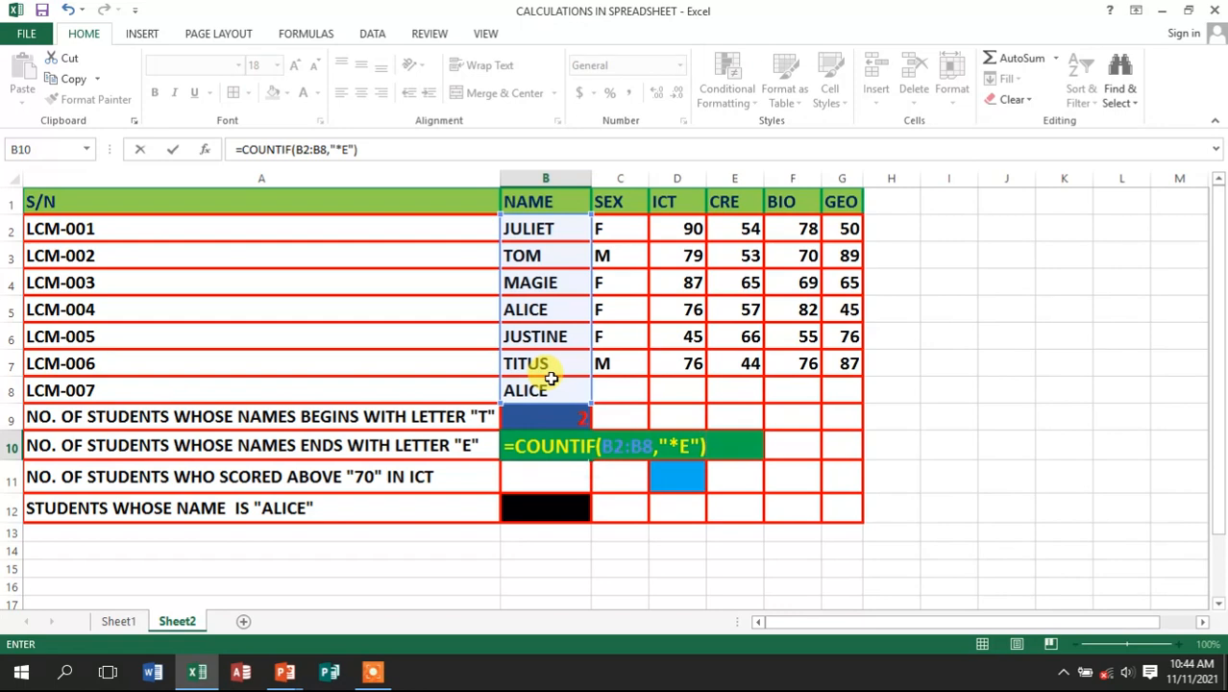
{"action": "key", "text": "Return"}
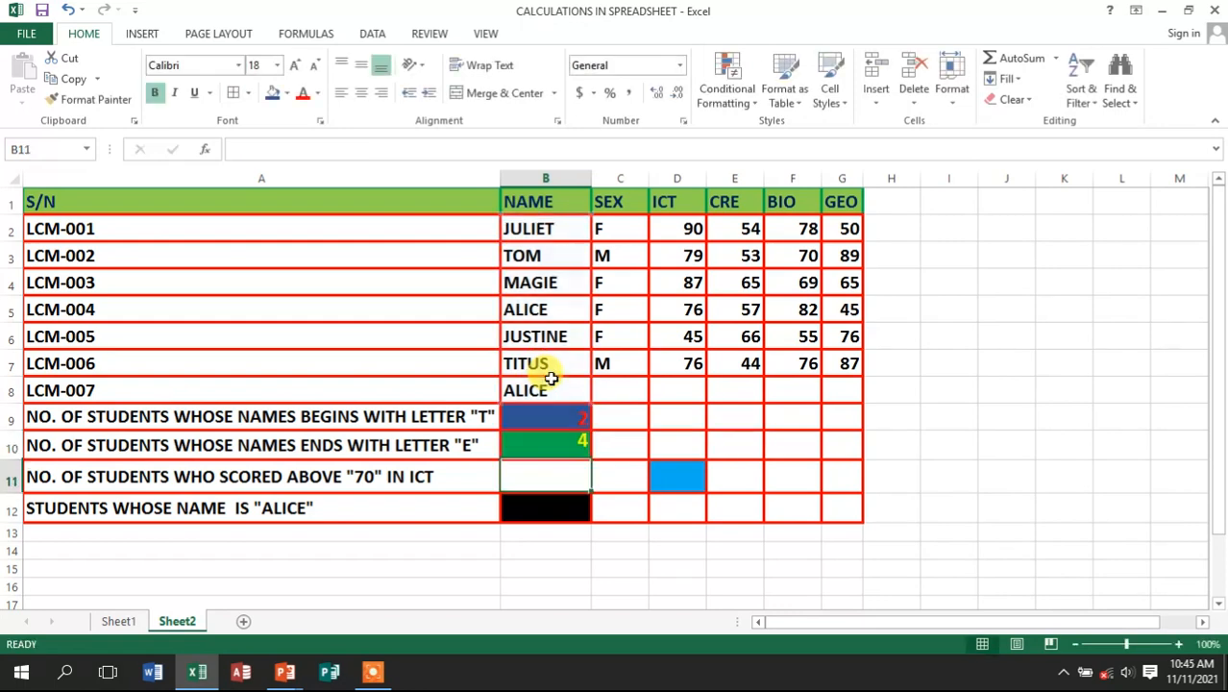
{"action": "left_click", "coordinate": [573, 443]}
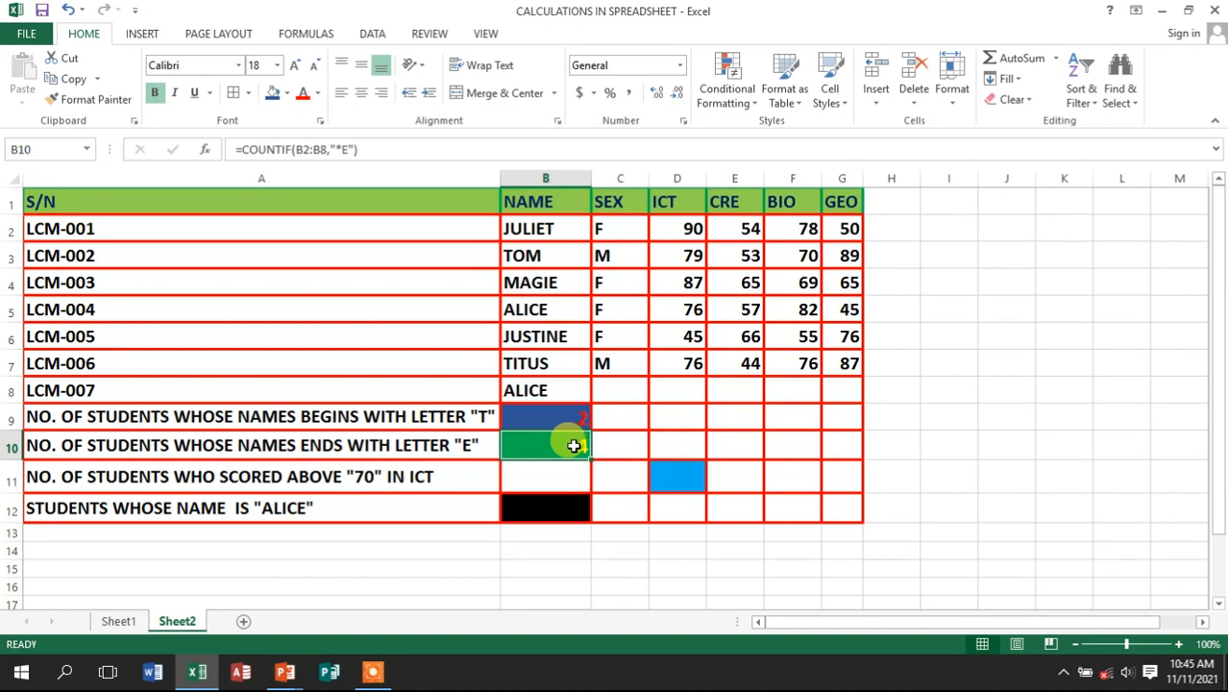
Count the students who scored above 70 in ICT by entering =COUNTIF(D2:D7,">70") in cell D11
{"action": "left_click", "coordinate": [553, 475]}
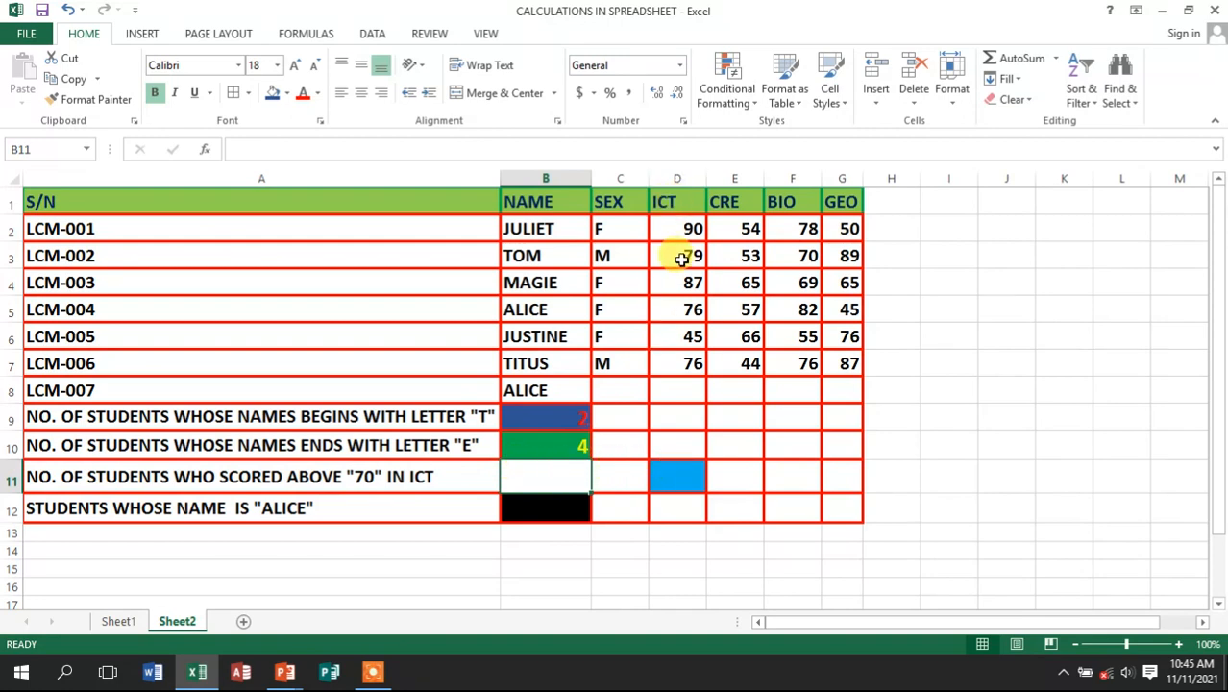
{"action": "left_click", "coordinate": [675, 478]}
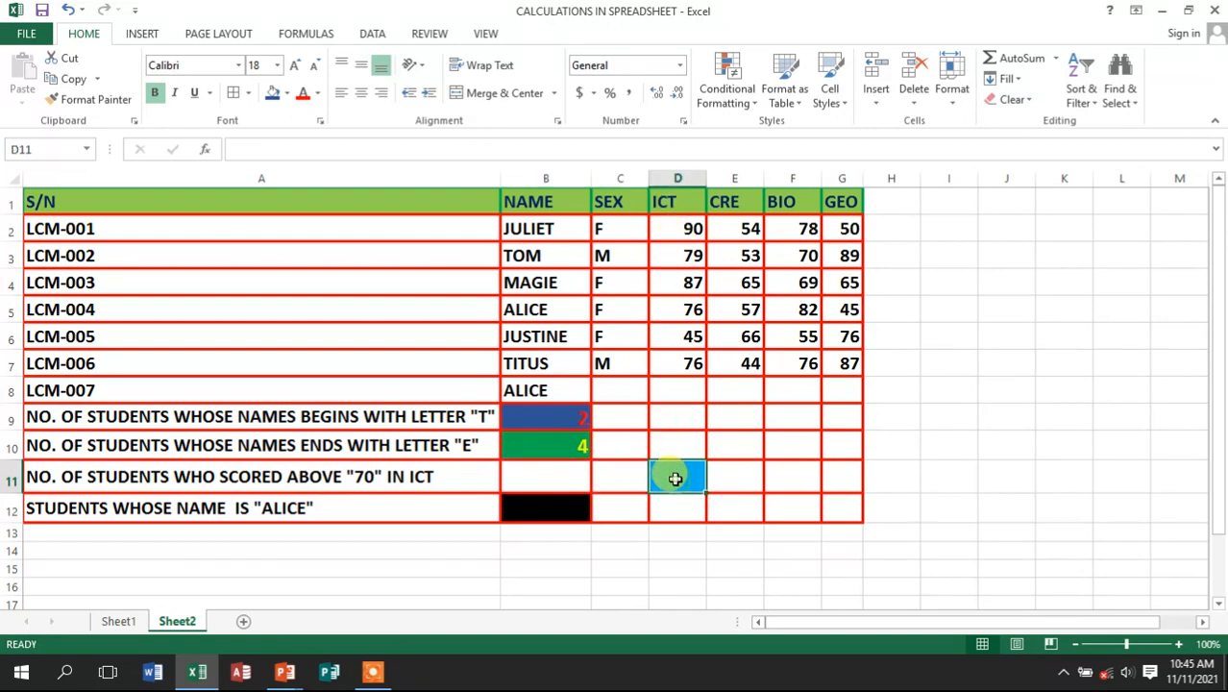
{"action": "type", "text": "="}
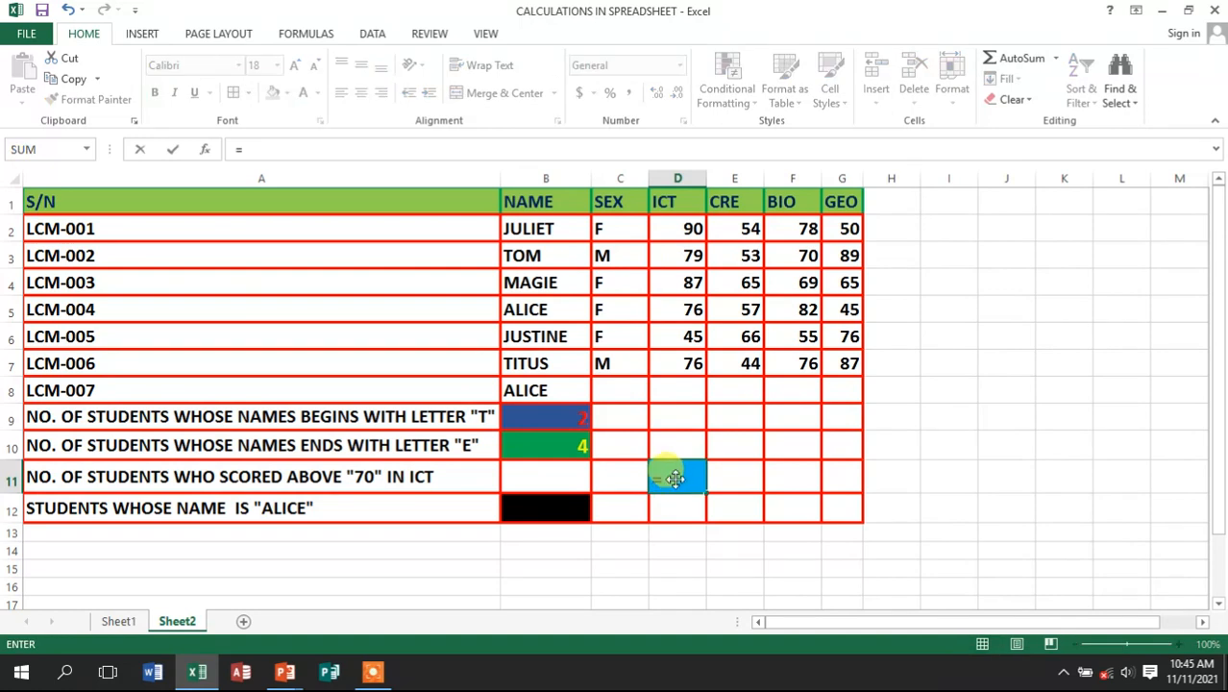
{"action": "type", "text": "COUNT"}
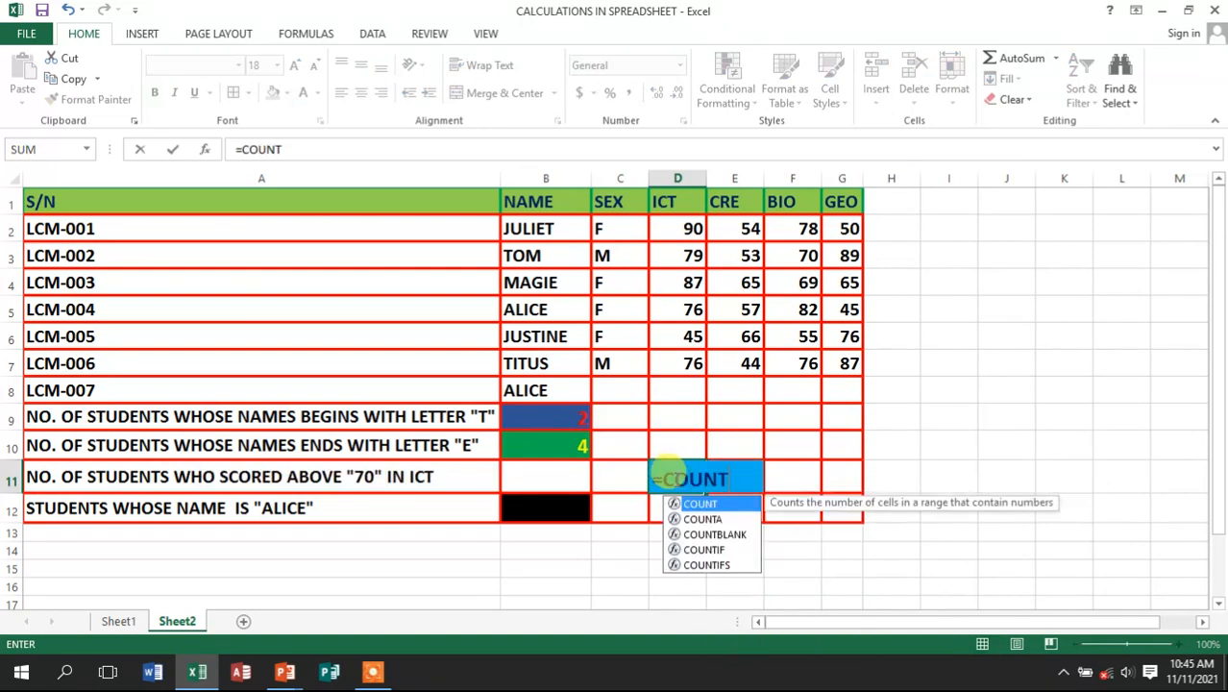
{"action": "type", "text": "IF"}
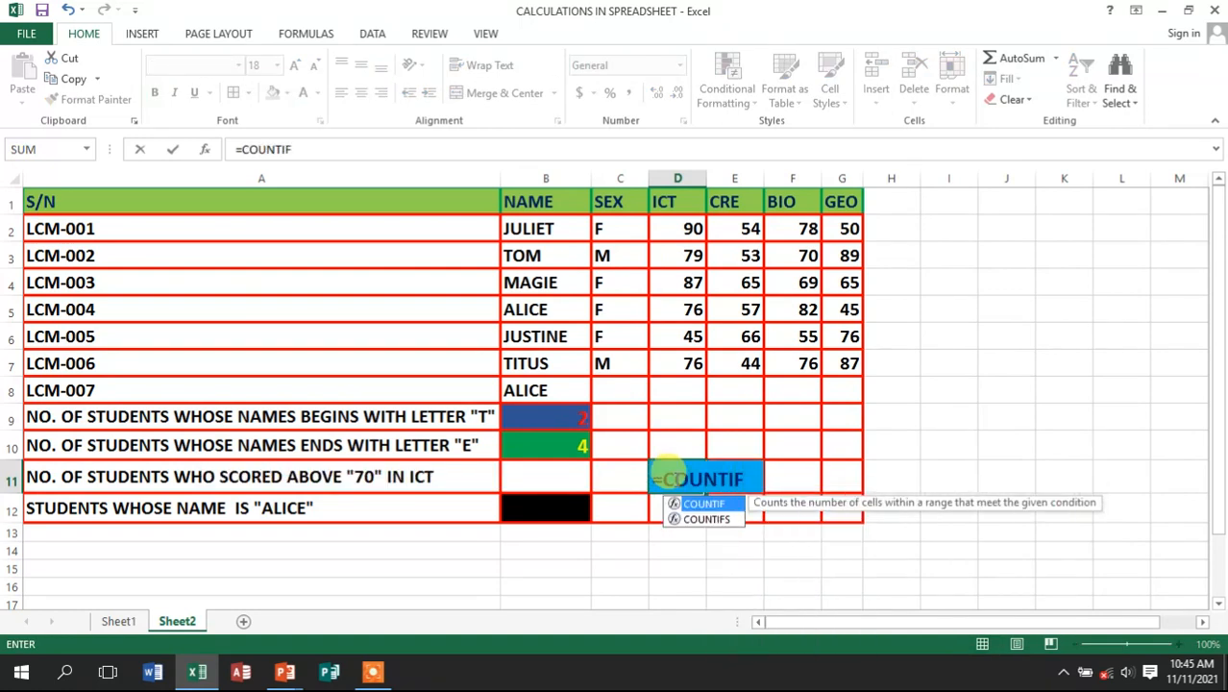
{"action": "type", "text": "("}
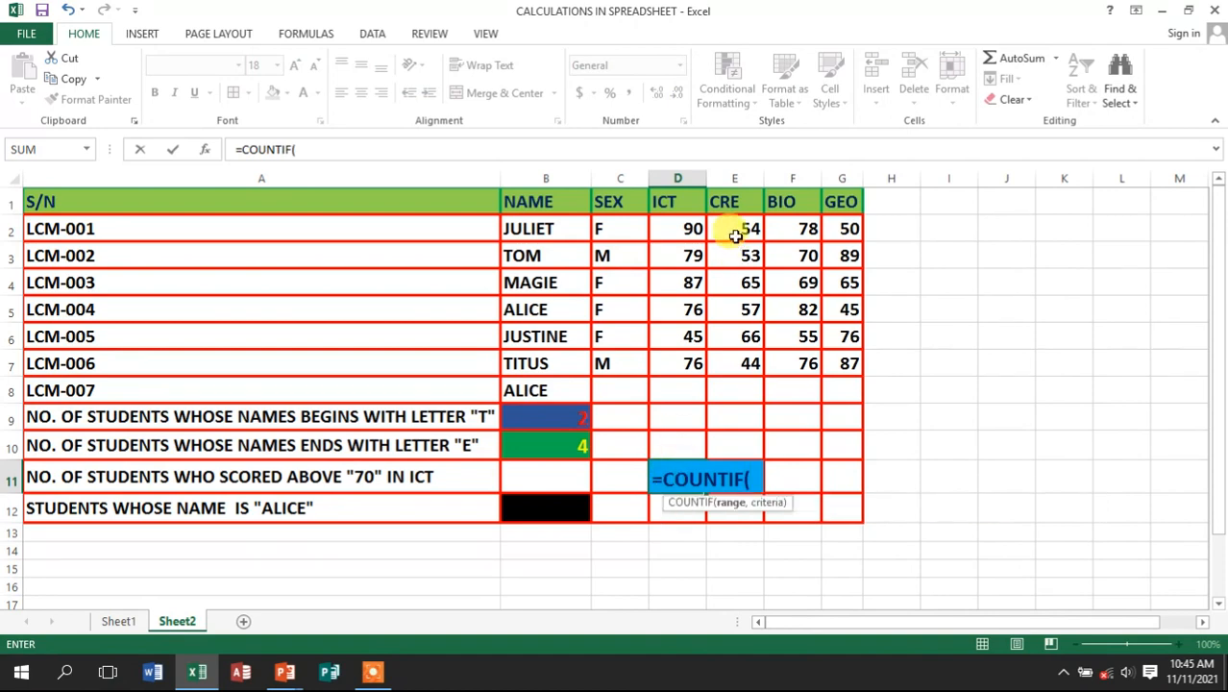
{"action": "left_click_drag", "start_coordinate": [689, 228], "coordinate": [701, 356]}
{"action": "type", "text": ","}
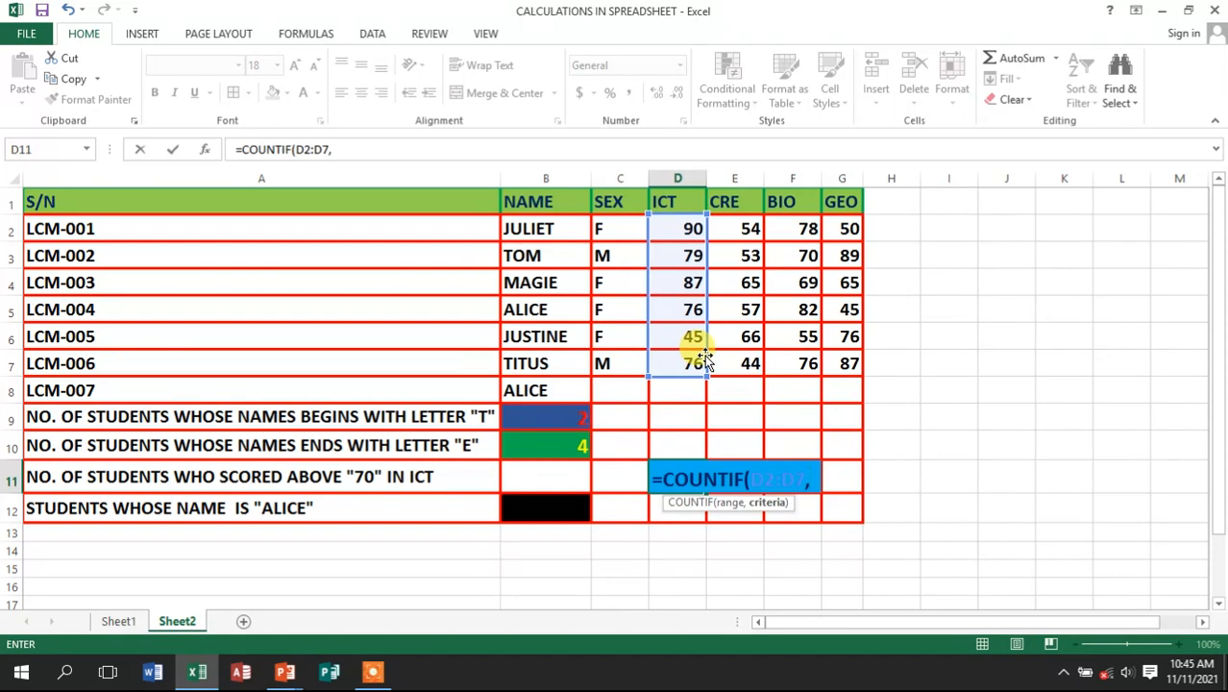
{"action": "type", "text": "\">"}
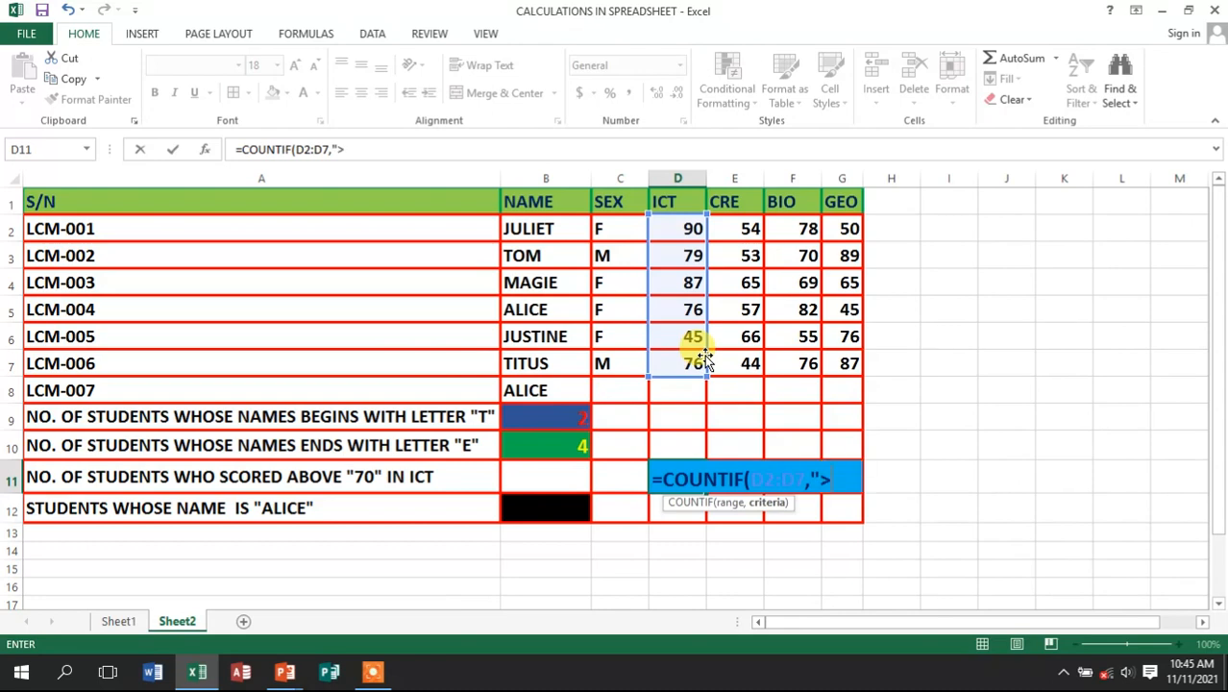
{"action": "type", "text": "70\""}
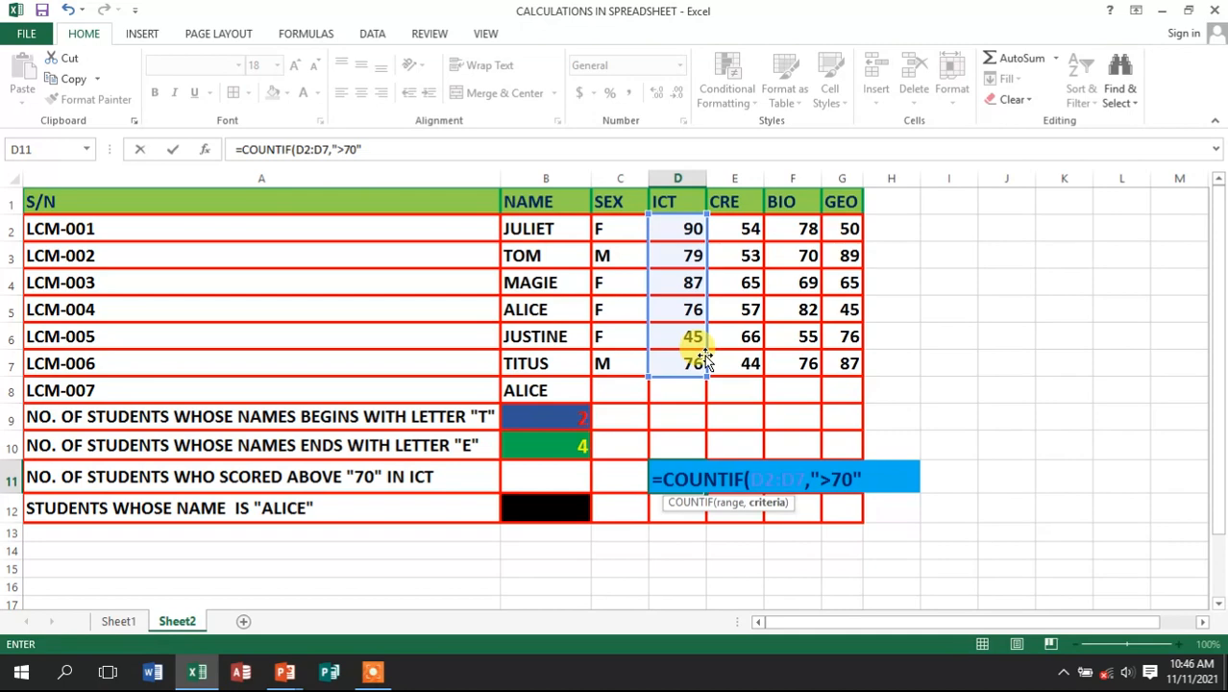
{"action": "key", "text": "Return"}
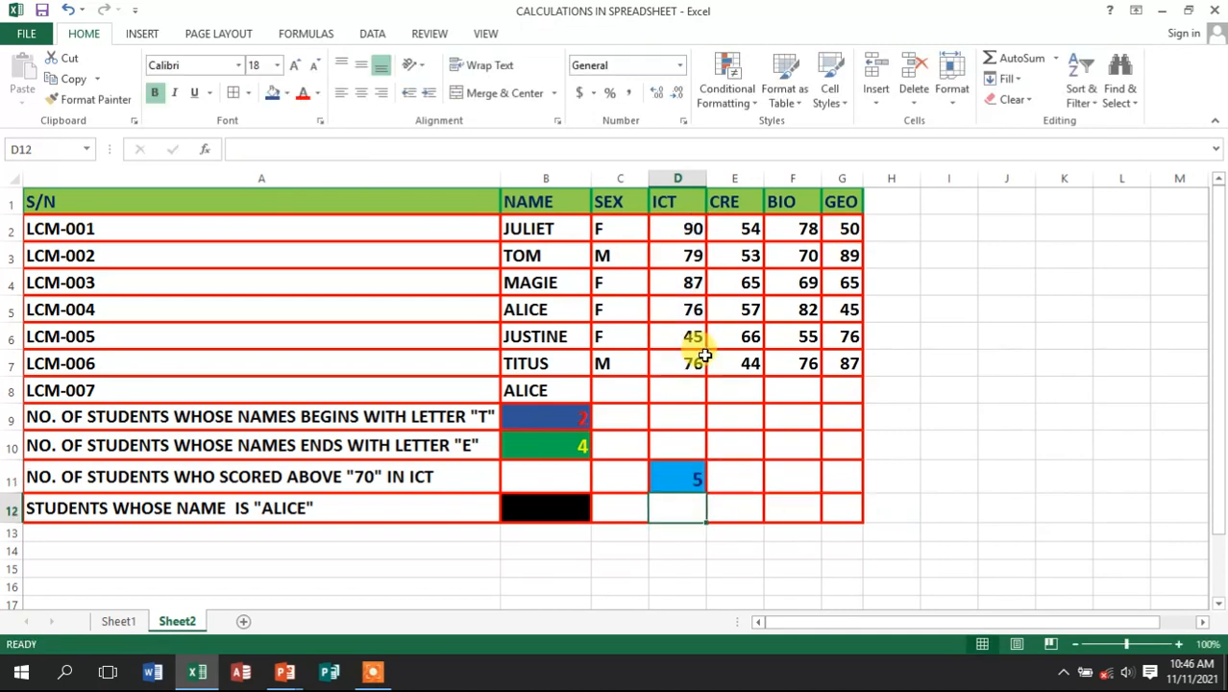
Check the count in D11 against the individual ICT scores above 70 in column D
{"action": "left_click", "coordinate": [682, 478]}
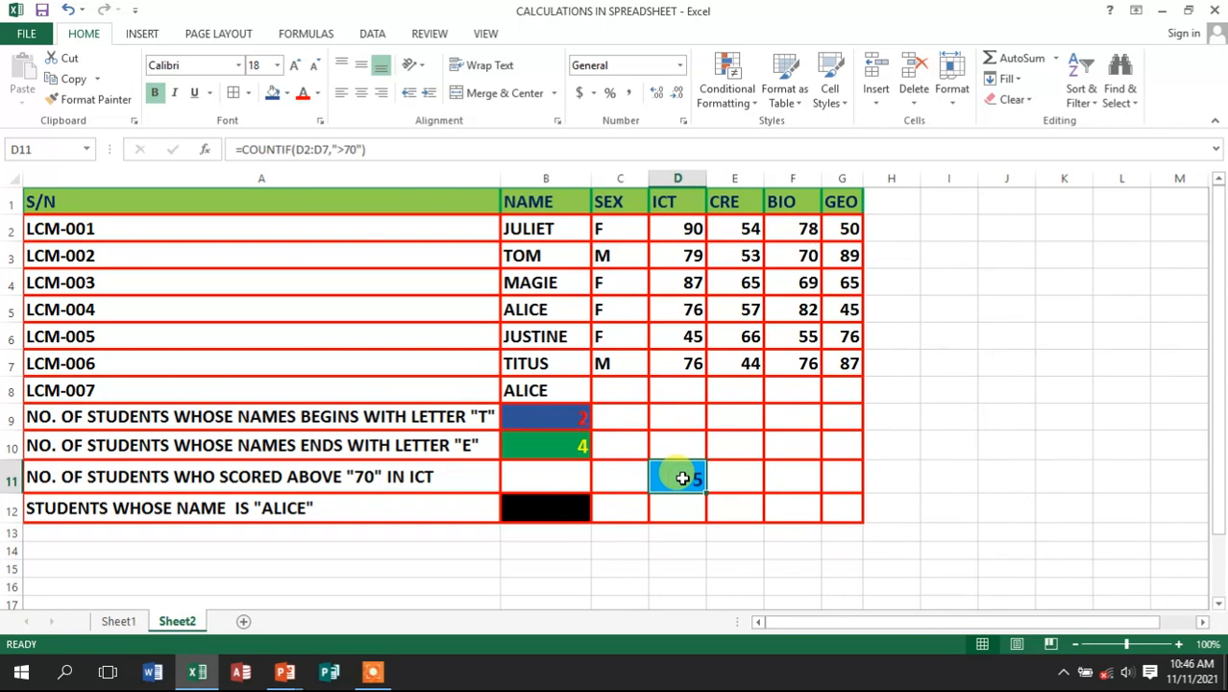
{"action": "left_click", "coordinate": [691, 229]}
{"action": "left_click", "coordinate": [691, 256]}
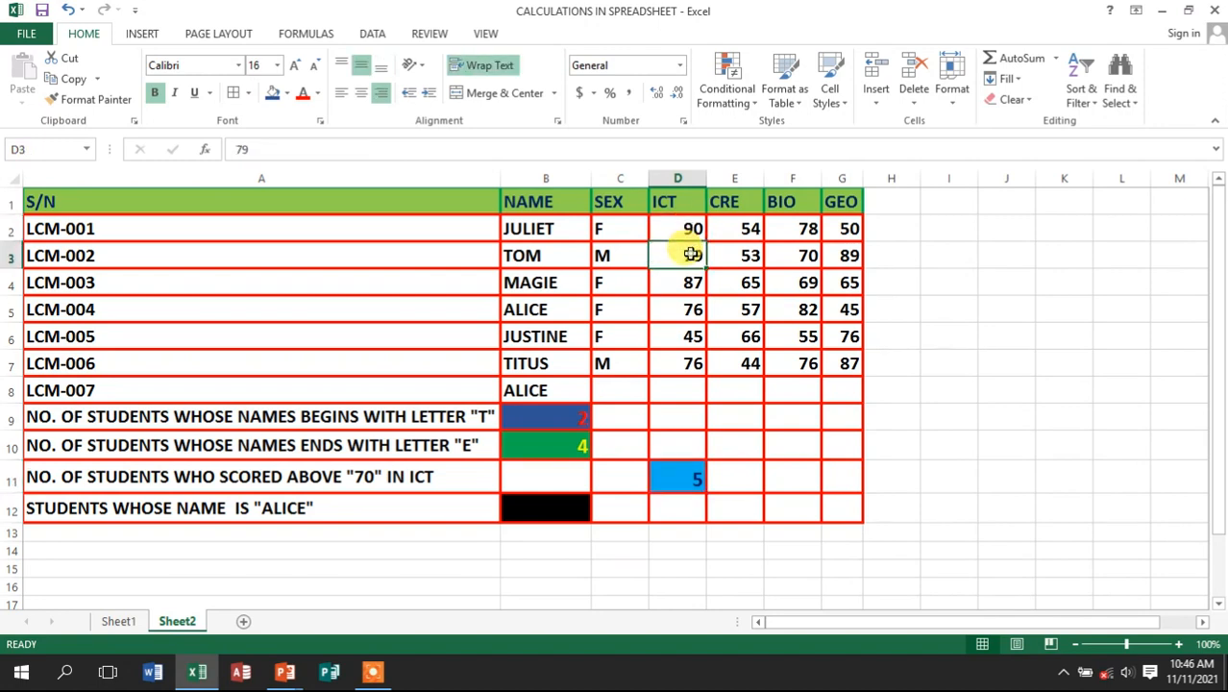
{"action": "left_click", "coordinate": [691, 281]}
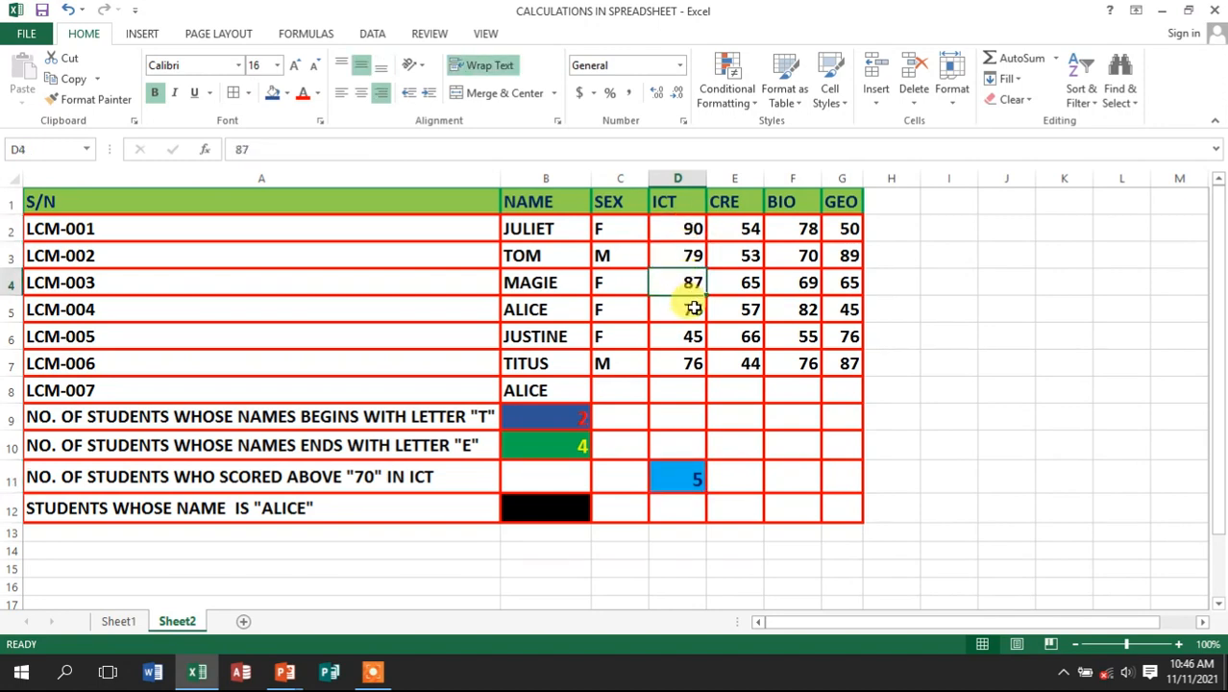
{"action": "left_click", "coordinate": [694, 309]}
{"action": "left_click", "coordinate": [692, 362]}
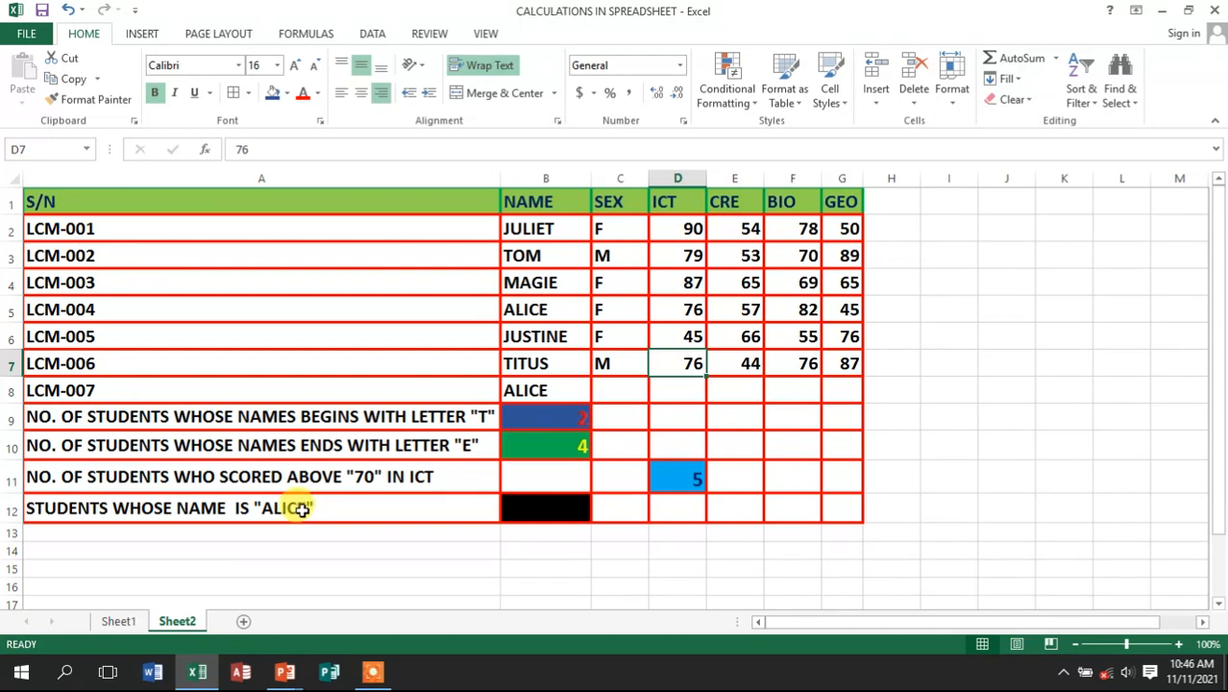
Count the students with the name asked for in row 12 by entering a COUNTIF formula over B2:B8 with that quoted name in B12
{"action": "left_click", "coordinate": [538, 389]}
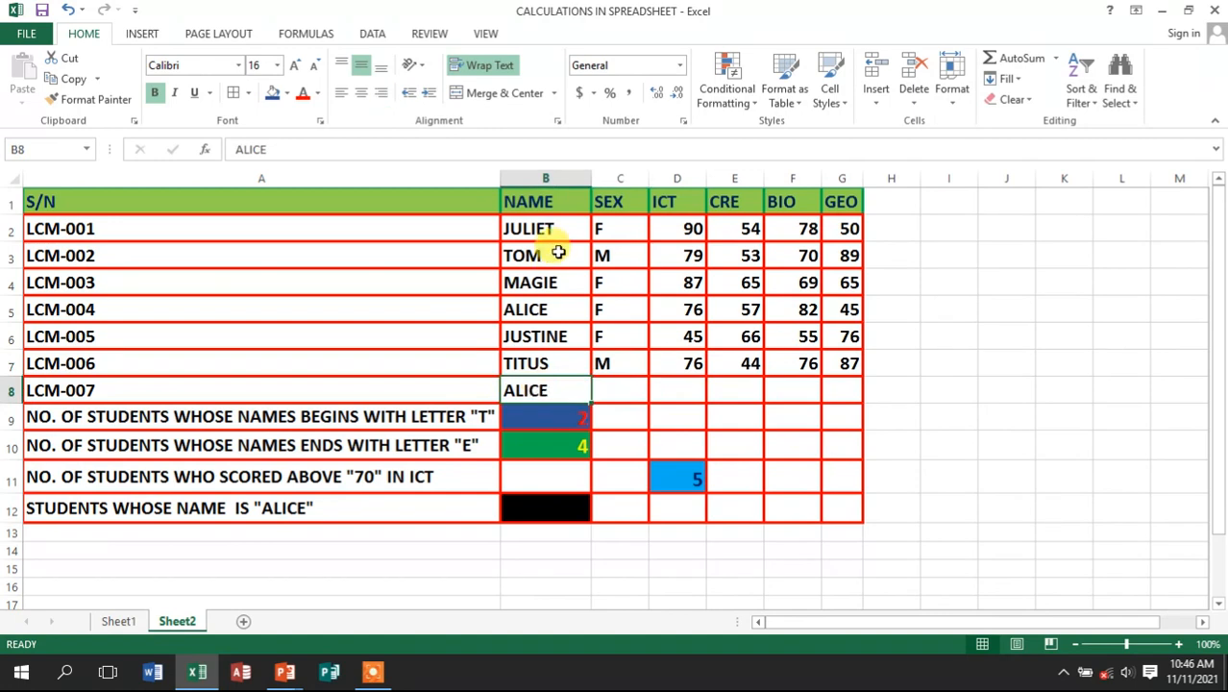
{"action": "left_click", "coordinate": [542, 310]}
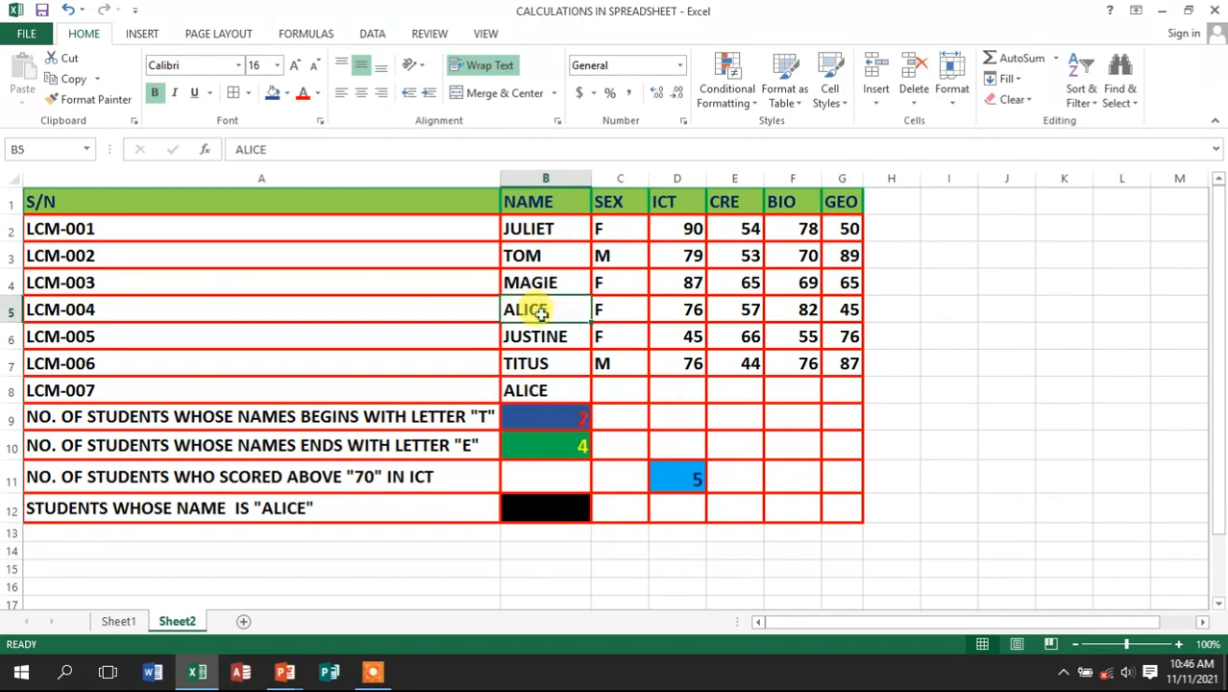
{"action": "left_click", "coordinate": [552, 508]}
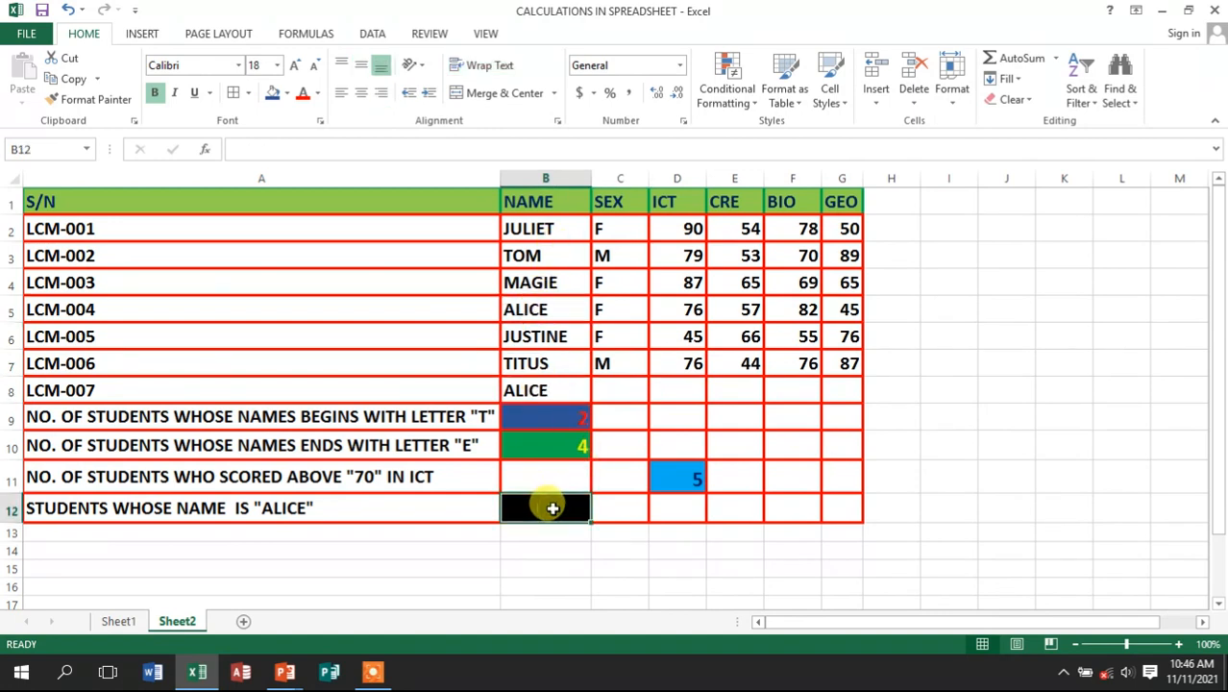
{"action": "type", "text": "="}
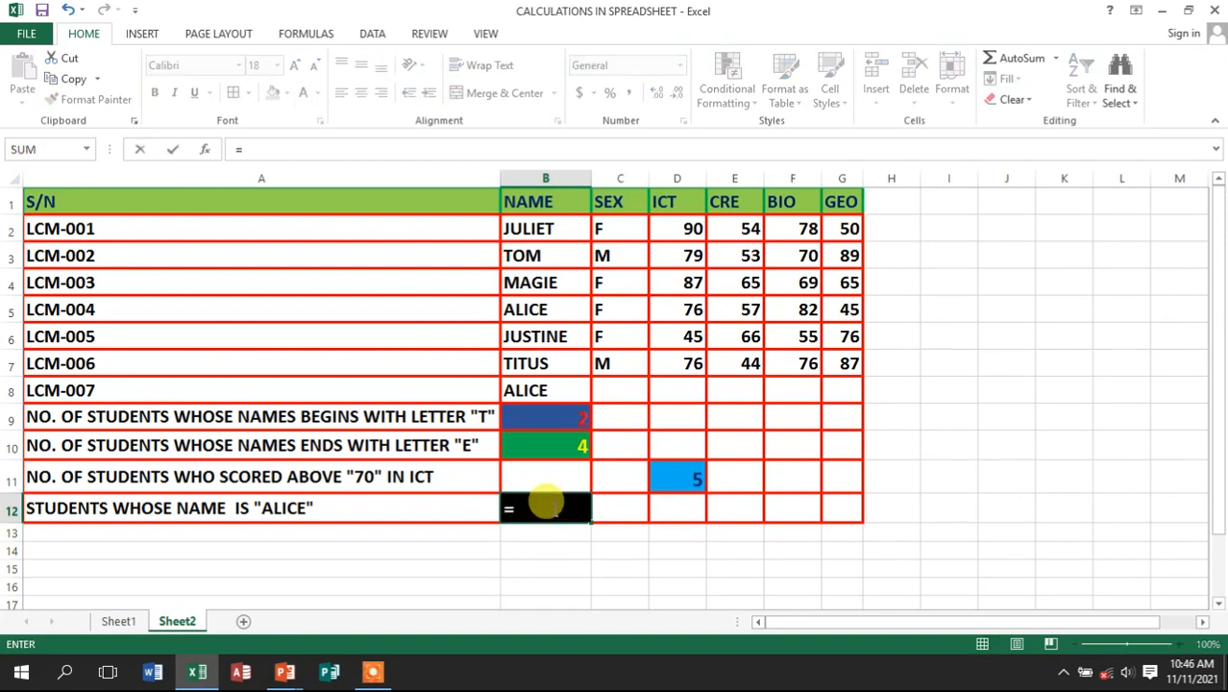
{"action": "type", "text": "COUN"}
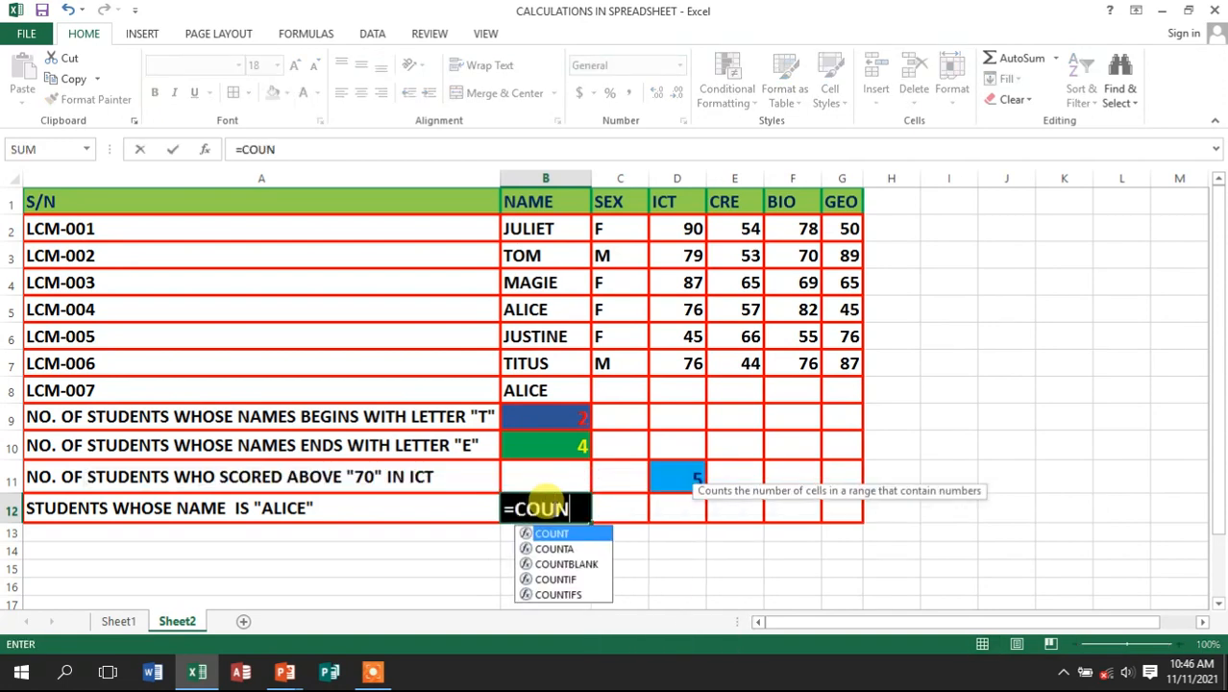
{"action": "type", "text": "TIF"}
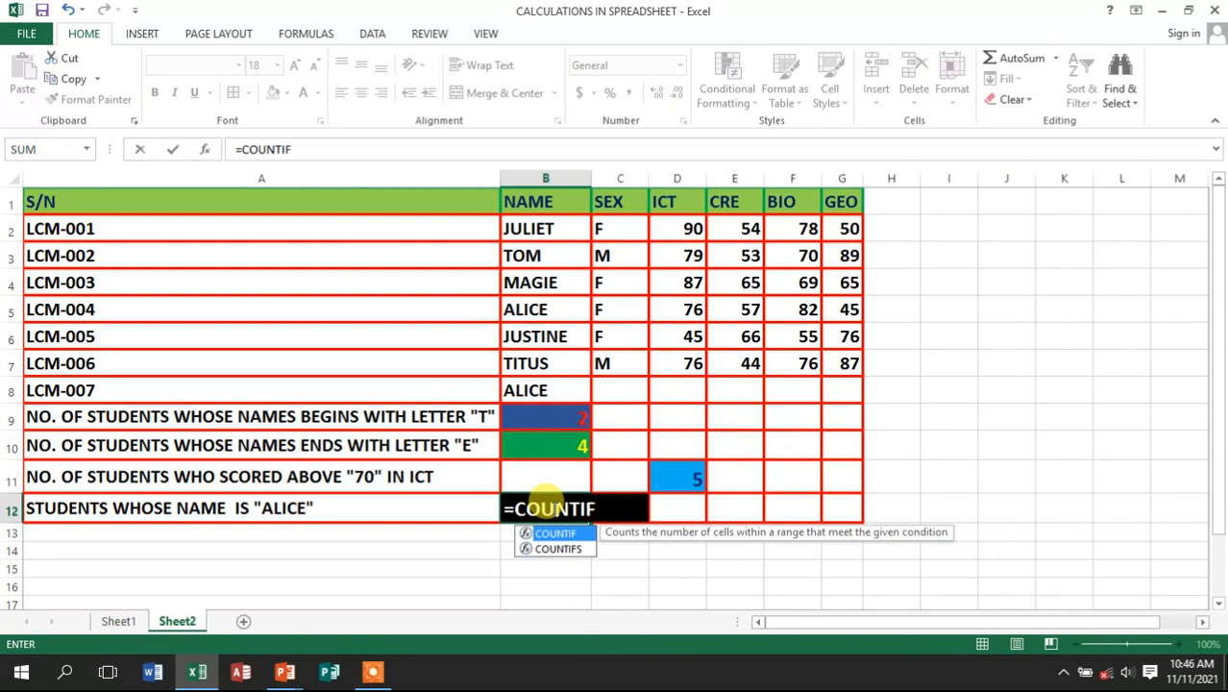
{"action": "type", "text": "("}
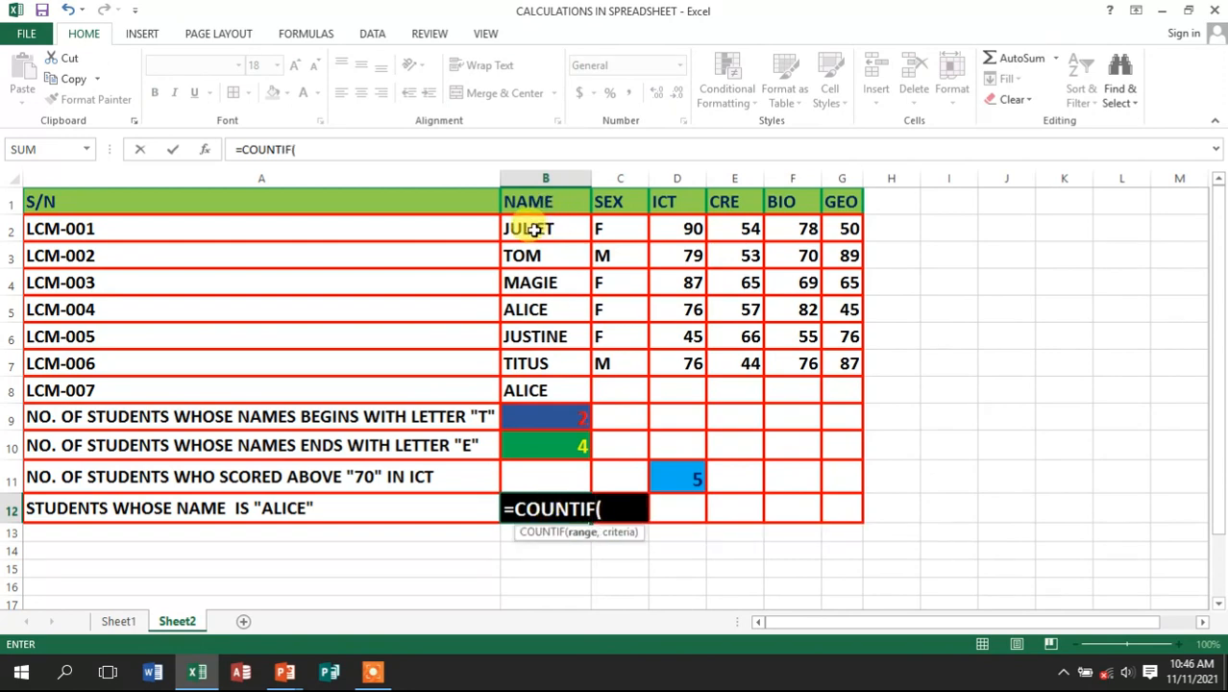
{"action": "left_click_drag", "start_coordinate": [534, 229], "coordinate": [544, 380]}
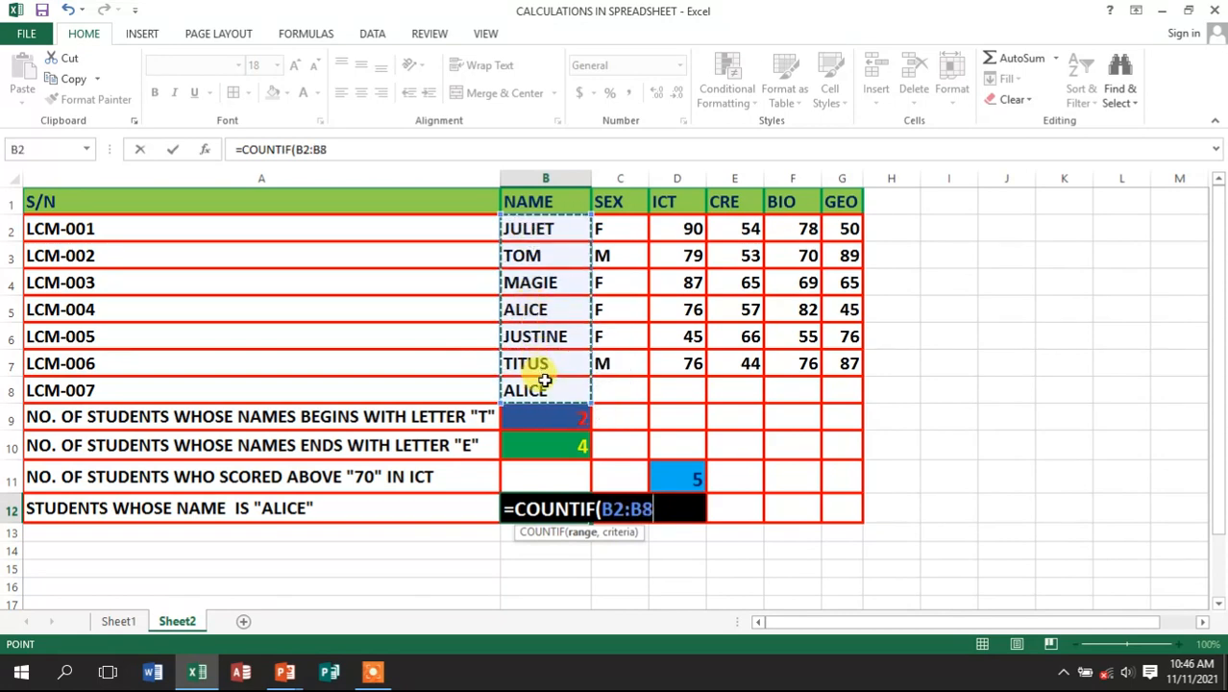
{"action": "type", "text": ","}
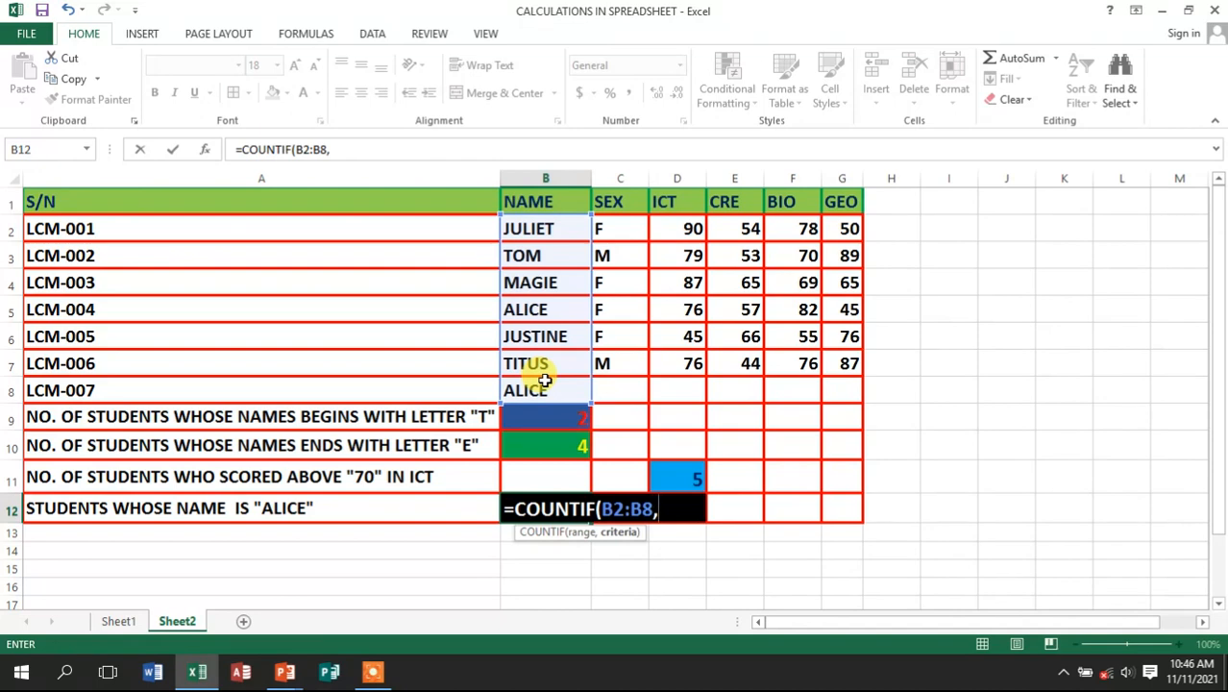
{"action": "type", "text": "\"ALICE"}
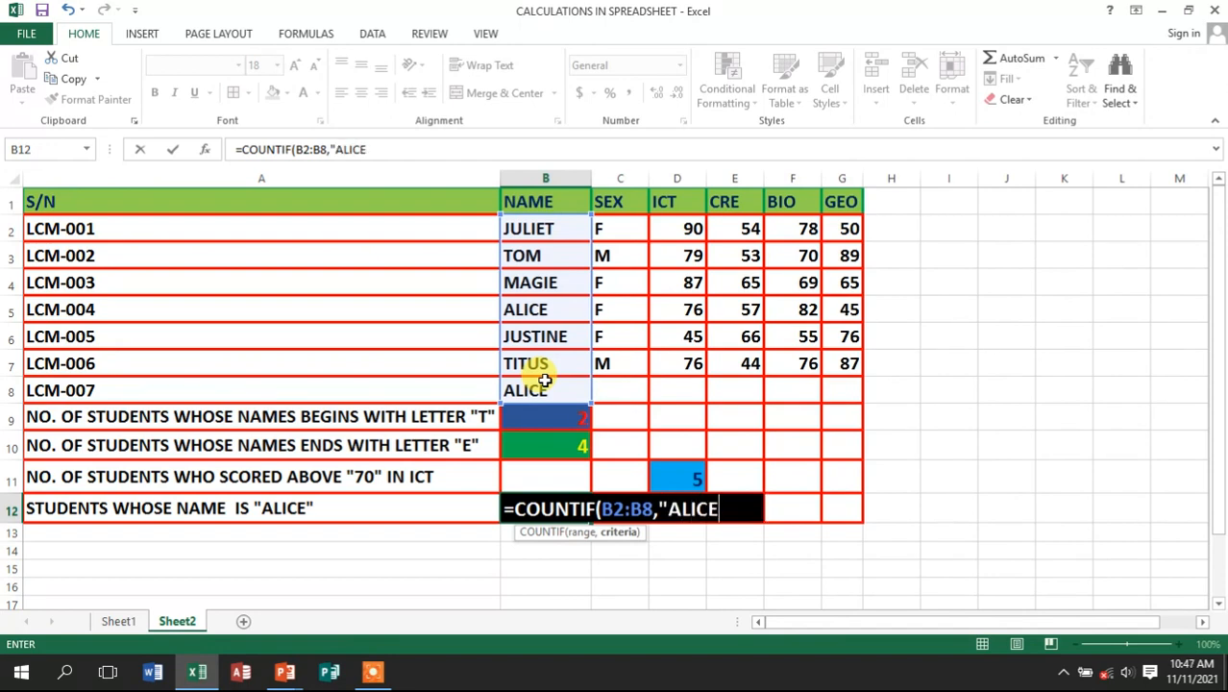
{"action": "type", "text": "\")"}
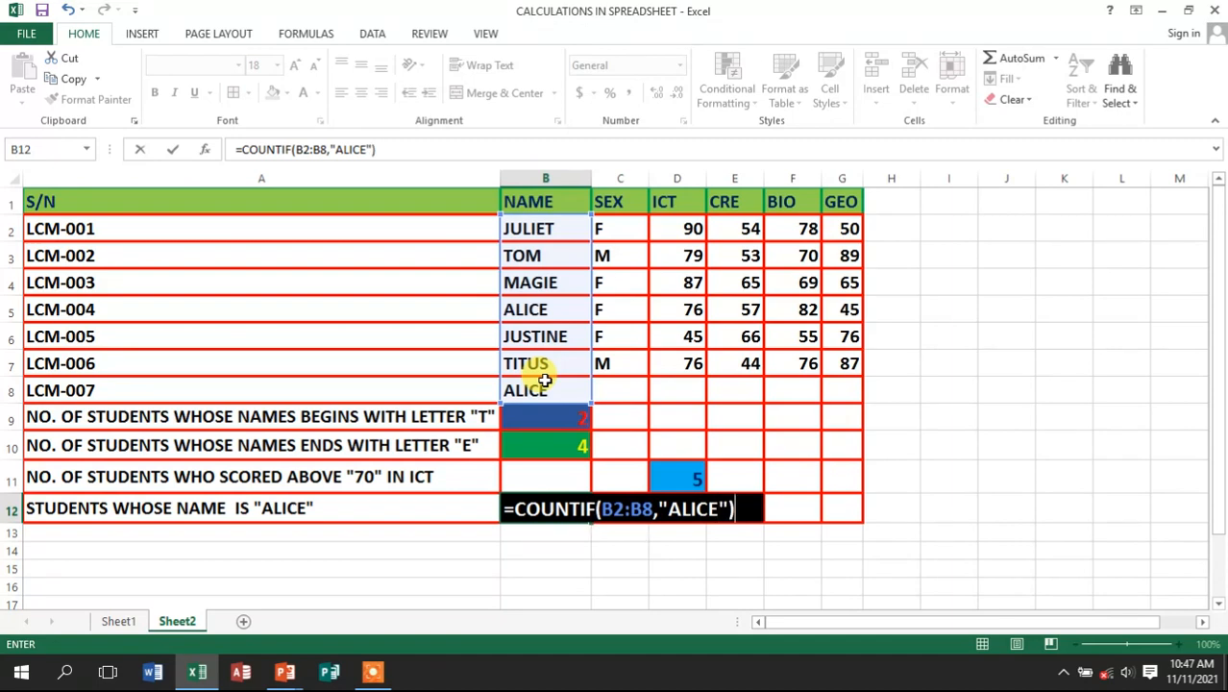
{"action": "key", "text": "Return"}
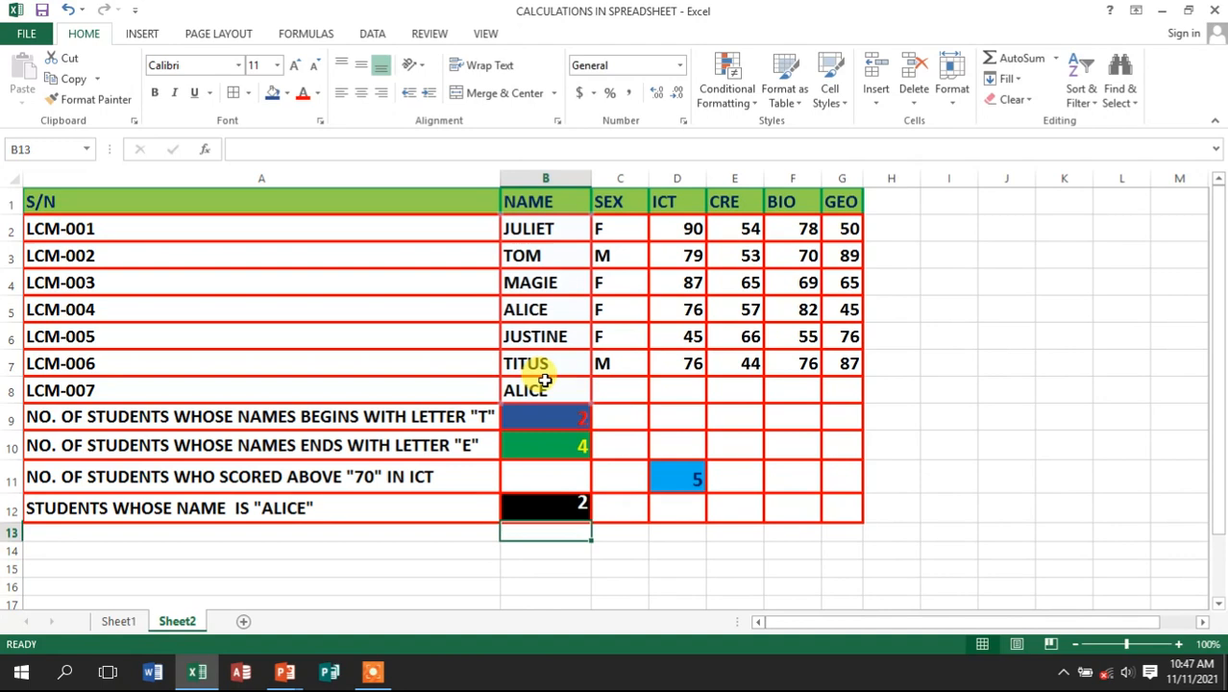
{"action": "left_click", "coordinate": [567, 507]}
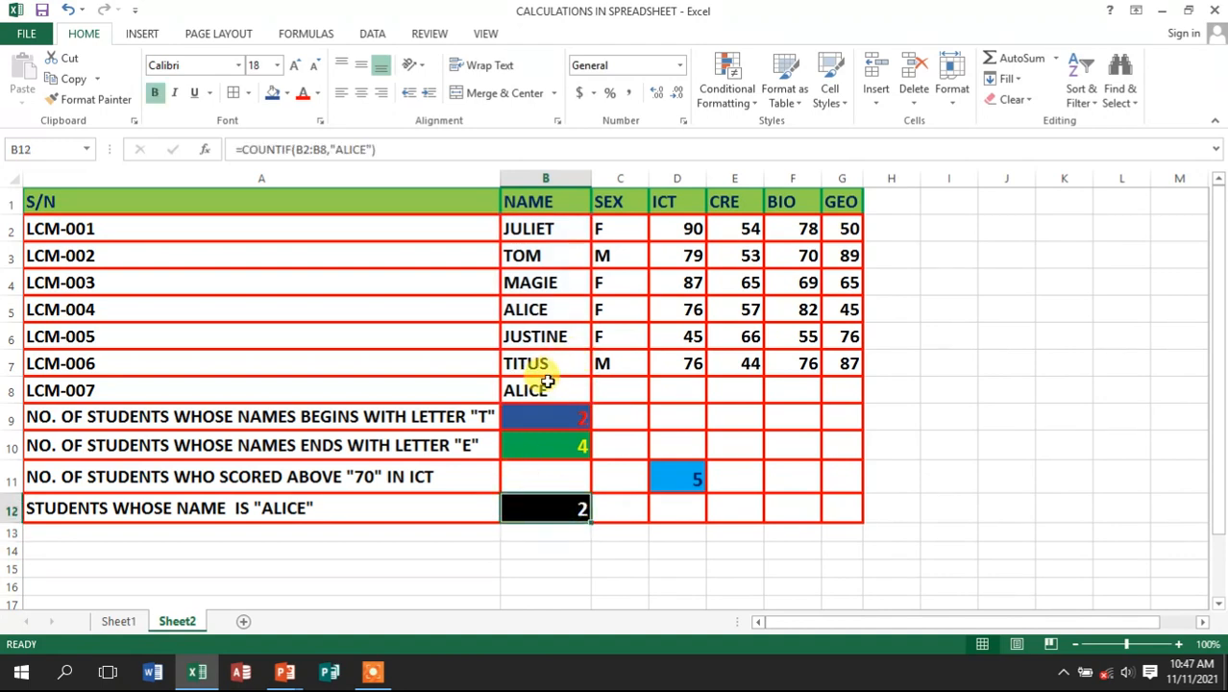